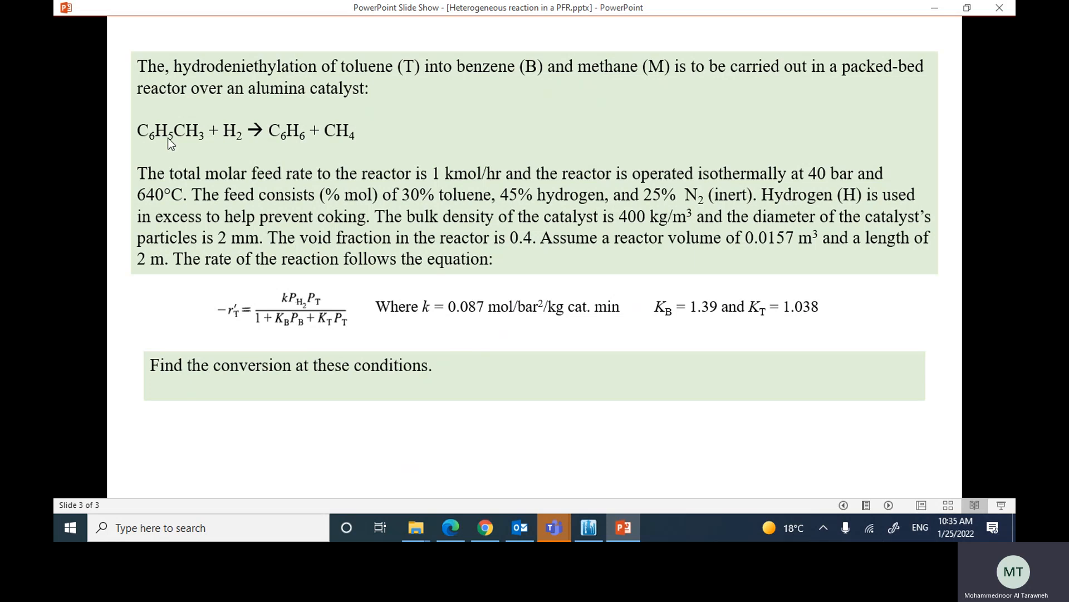
key("ctrl+l")
Step: Switch to DWSIM, create a new steady-state simulation and advance the configuration wizard to compound selection
left_click(591, 529)
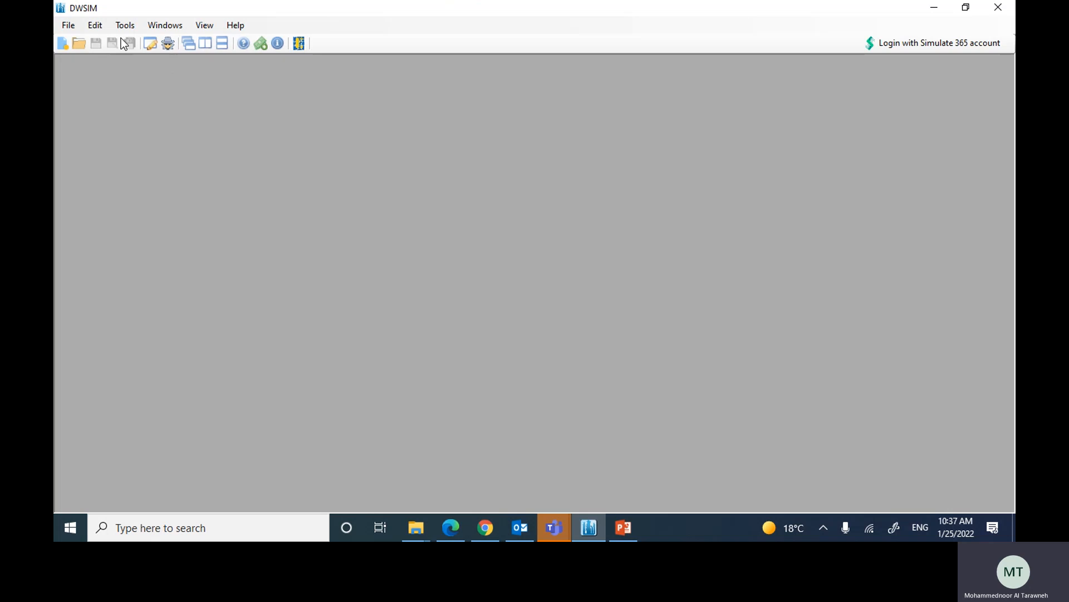
left_click(62, 44)
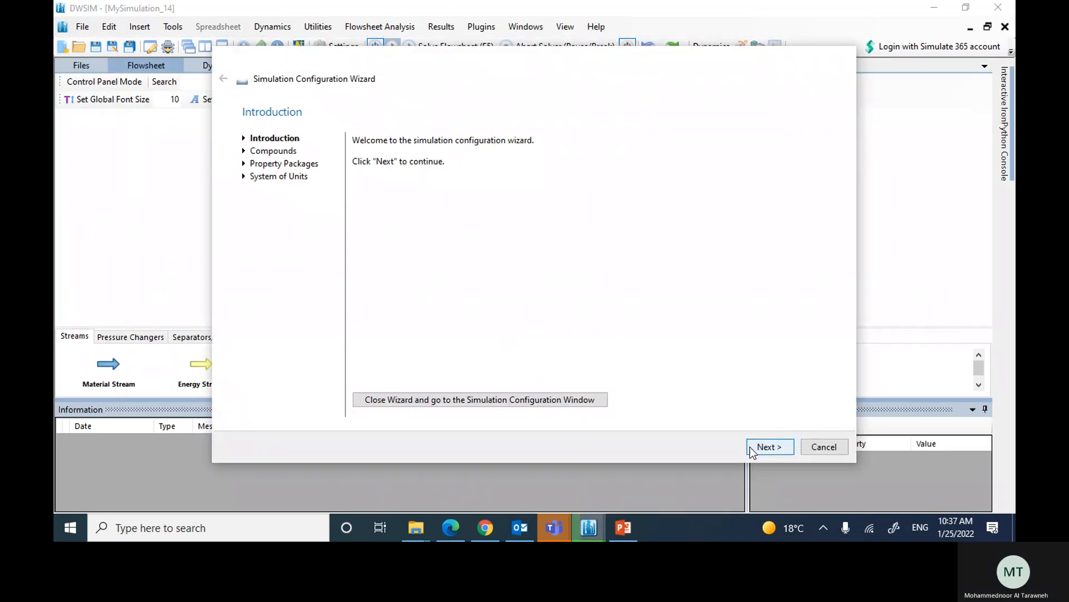
left_click(752, 447)
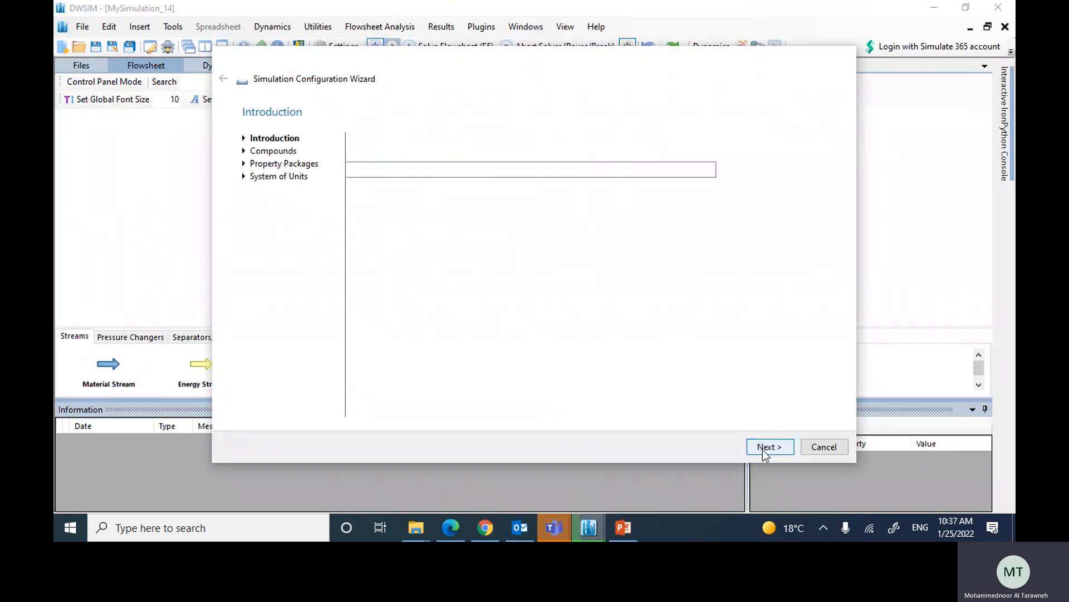
Step: Find nitrogen and toluene in the compound database and add both to the simulation
left_click(401, 168)
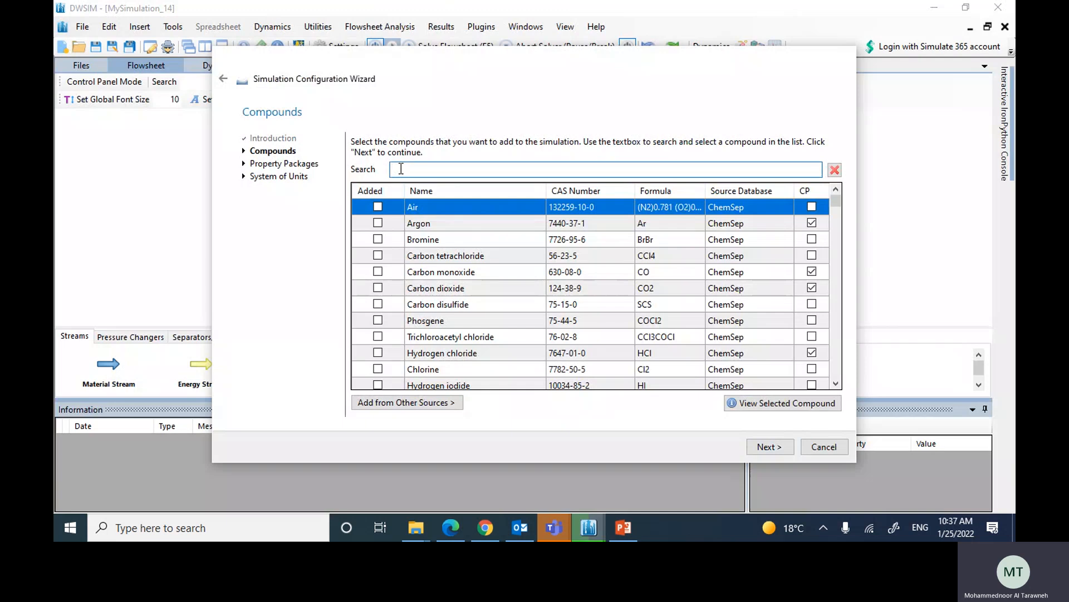
type("nitr")
left_click(378, 255)
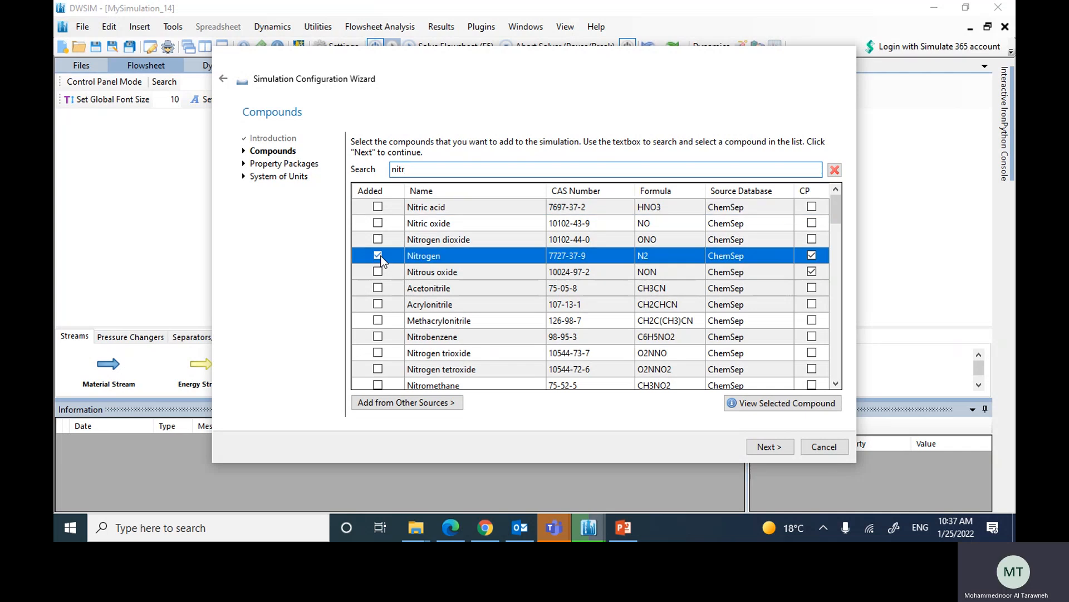
type("tol")
left_click(378, 206)
Step: Find hydrogen, benzene and methane in the compound database and add them to the simulation
left_click_drag(427, 174, 353, 174)
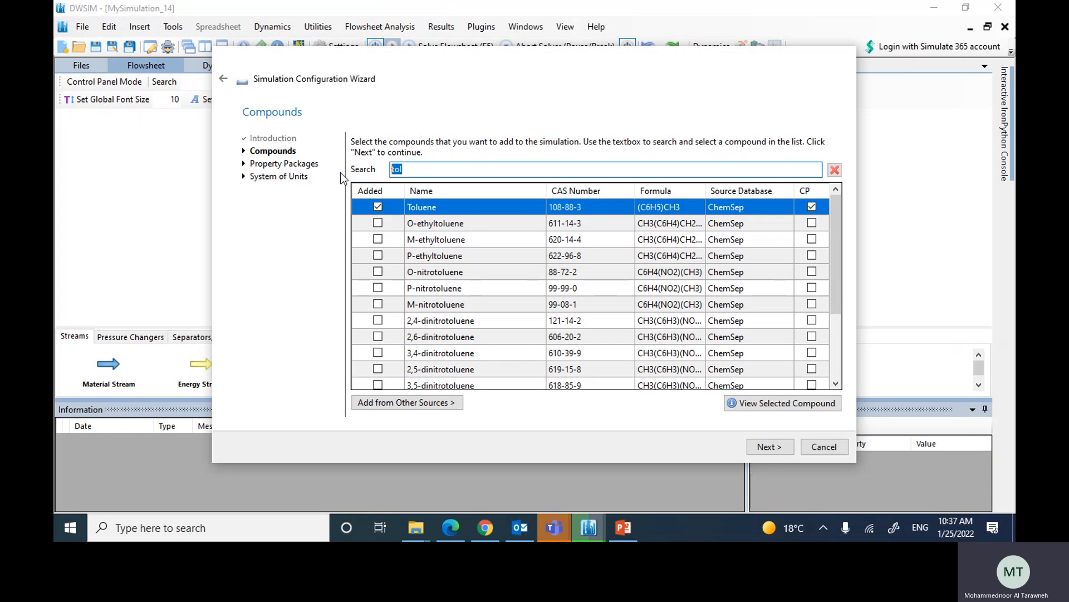
type("hydro")
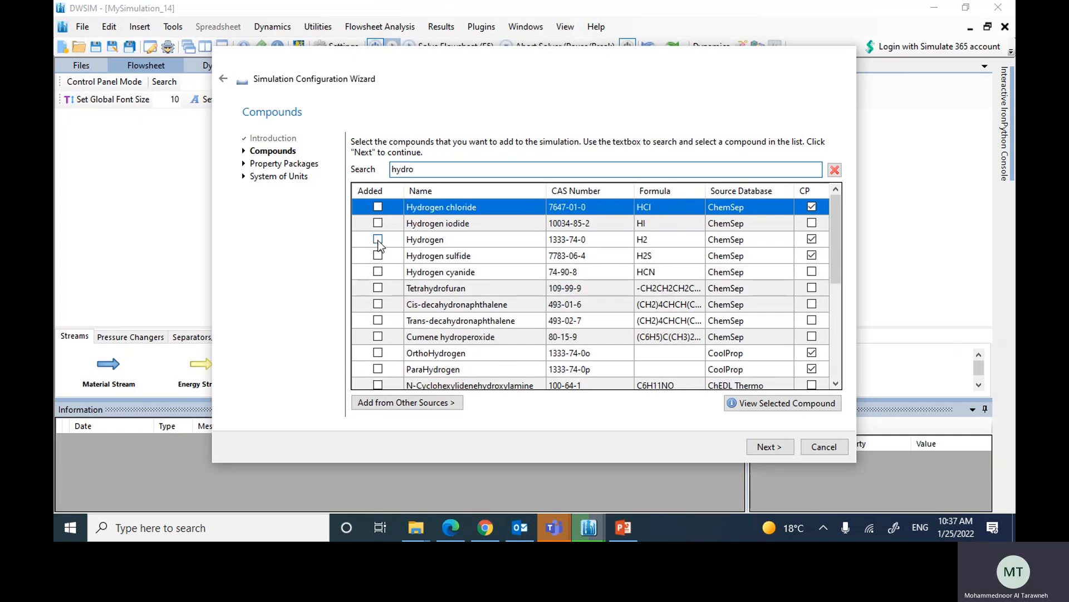
left_click(378, 239)
type("ben")
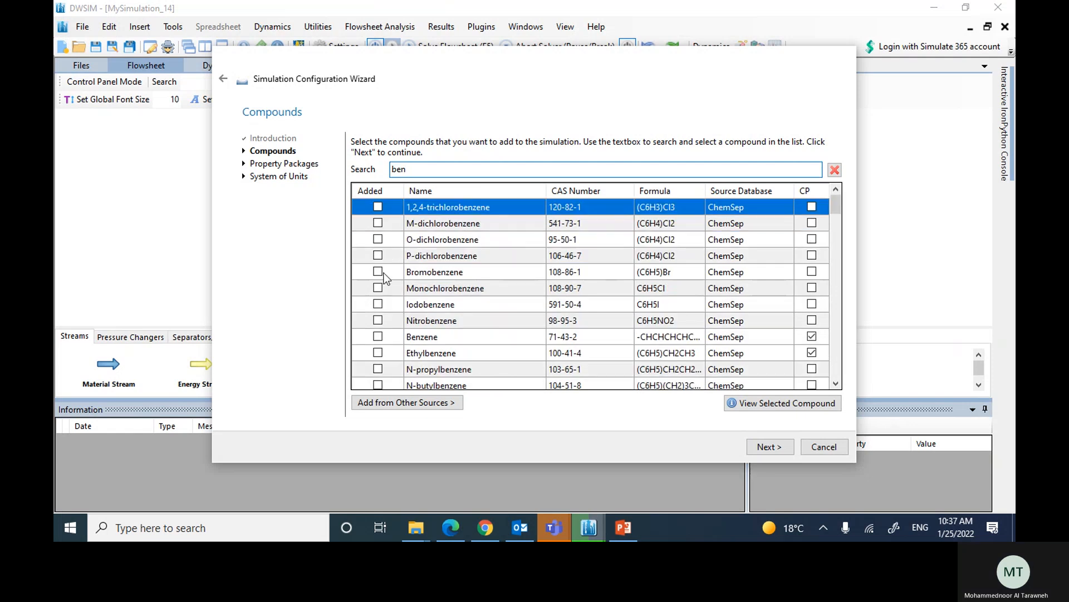
left_click(378, 336)
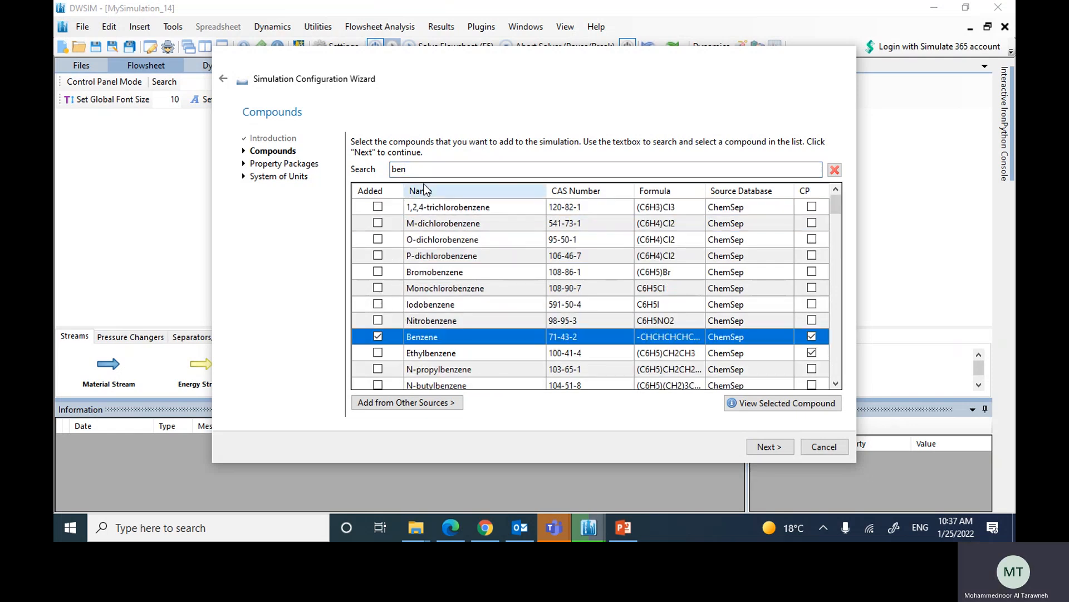
type("methane")
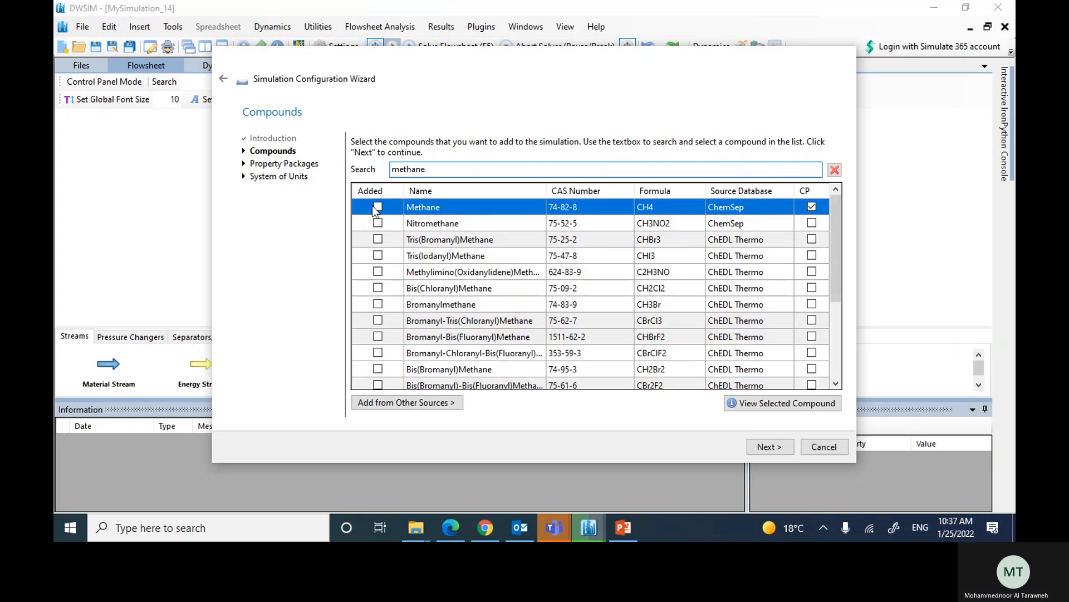
left_click(383, 206)
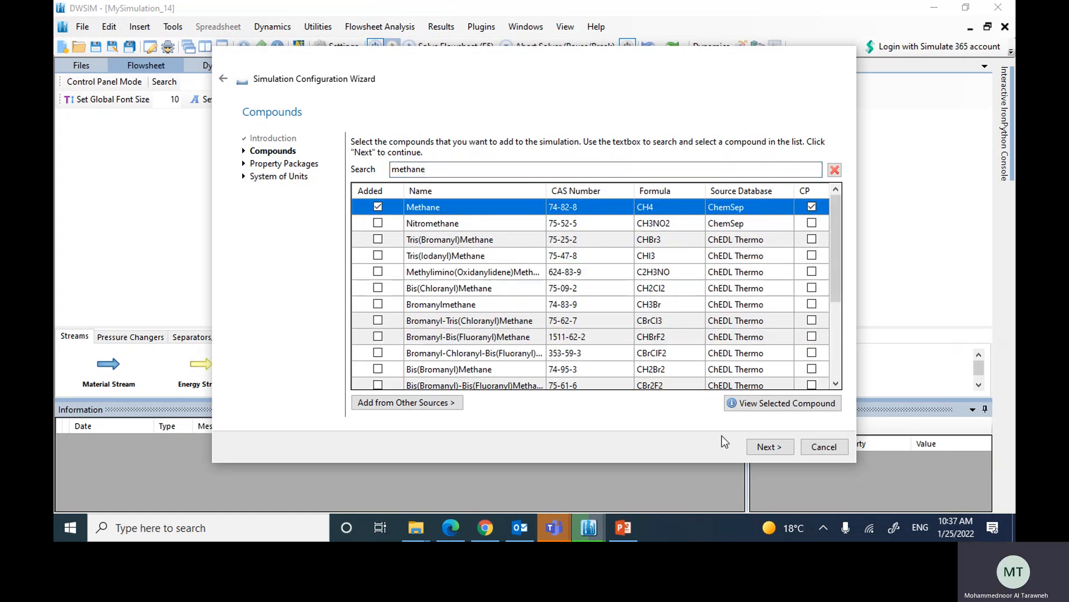
Step: Add the Soave-Redlich-Kwong (SRK) property package to the simulation and continue to the system of units
left_click(768, 447)
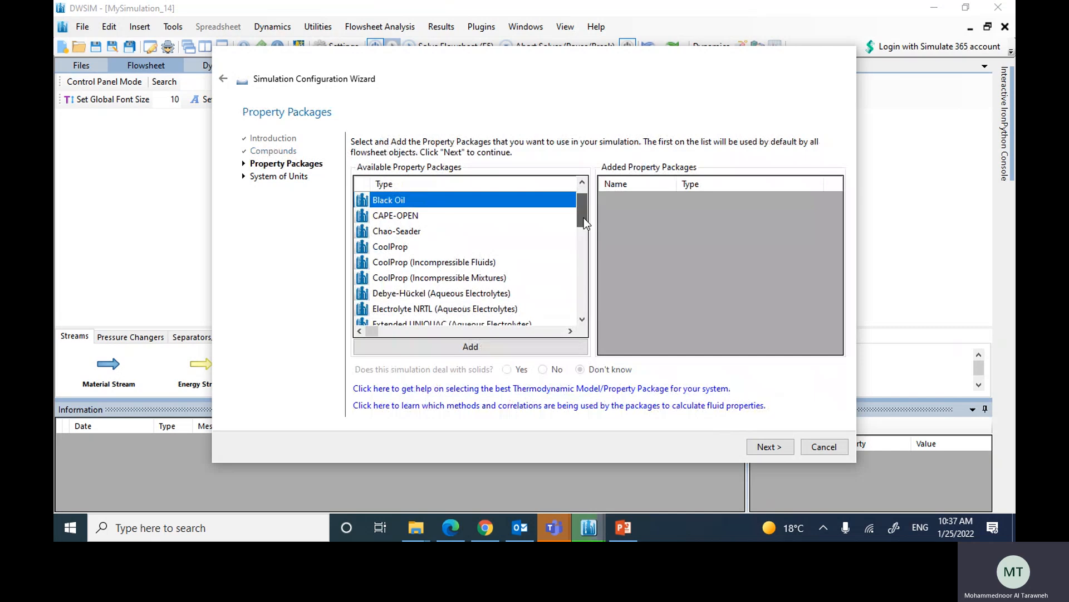
left_click_drag(584, 223, 591, 332)
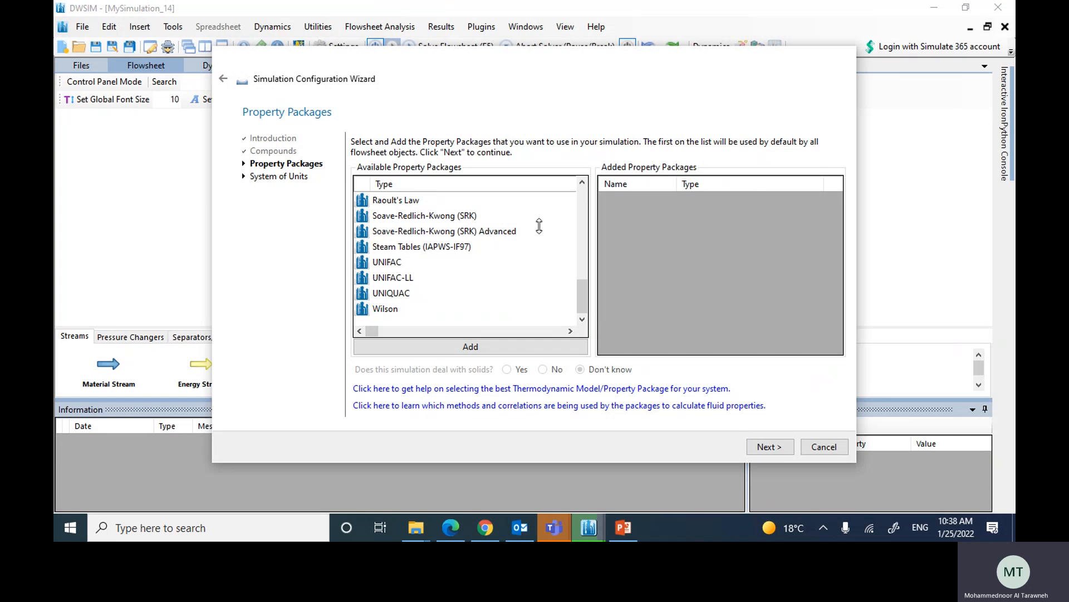
left_click(384, 219)
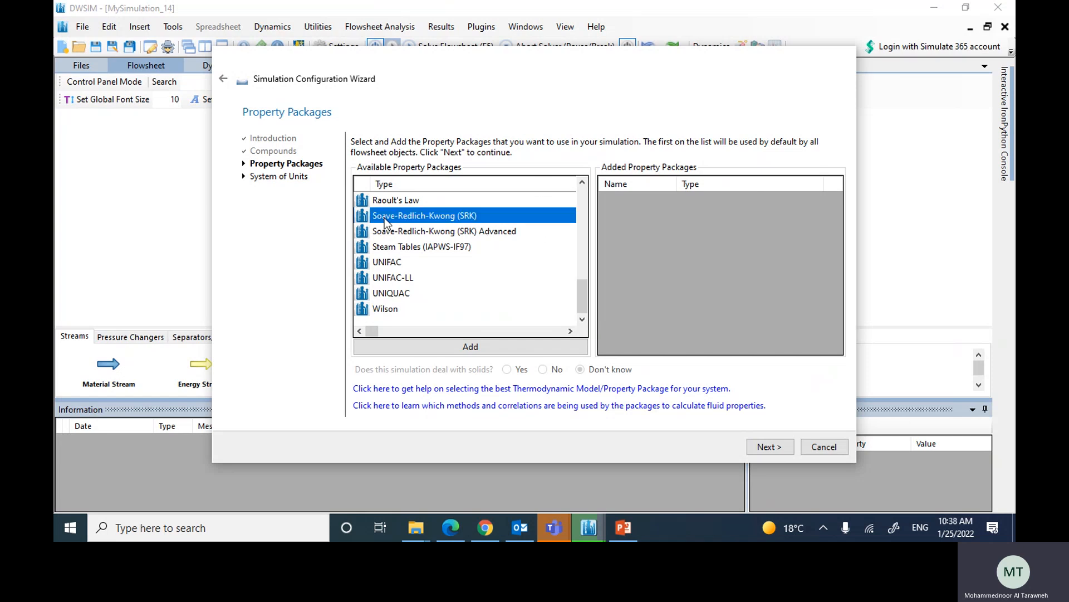
left_click(444, 346)
left_click(777, 449)
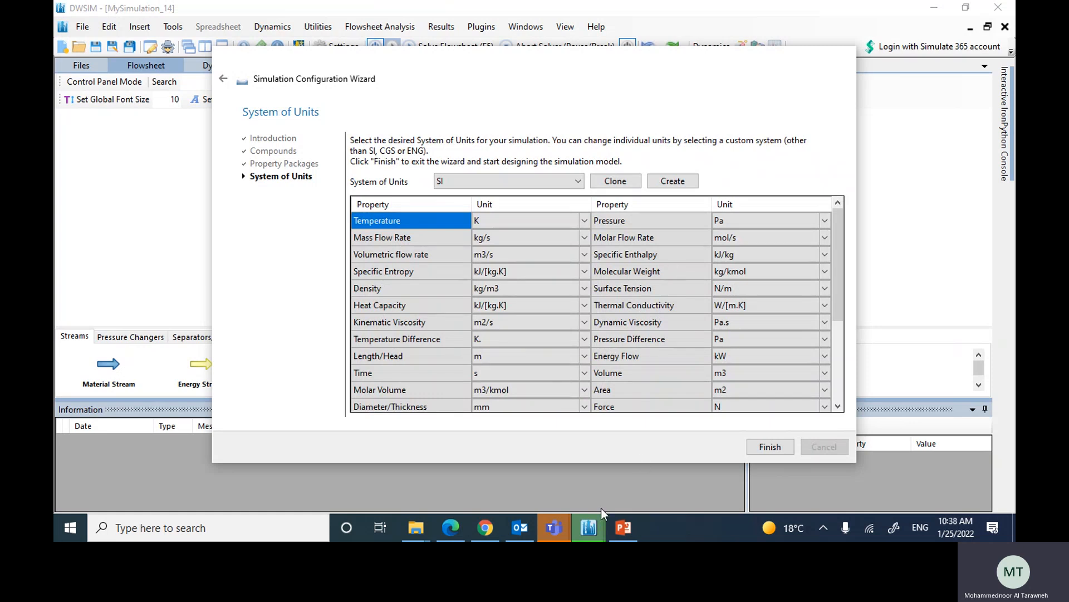
Step: Check the units used in the PowerPoint problem statement and return to the DWSIM configuration wizard
left_click(621, 528)
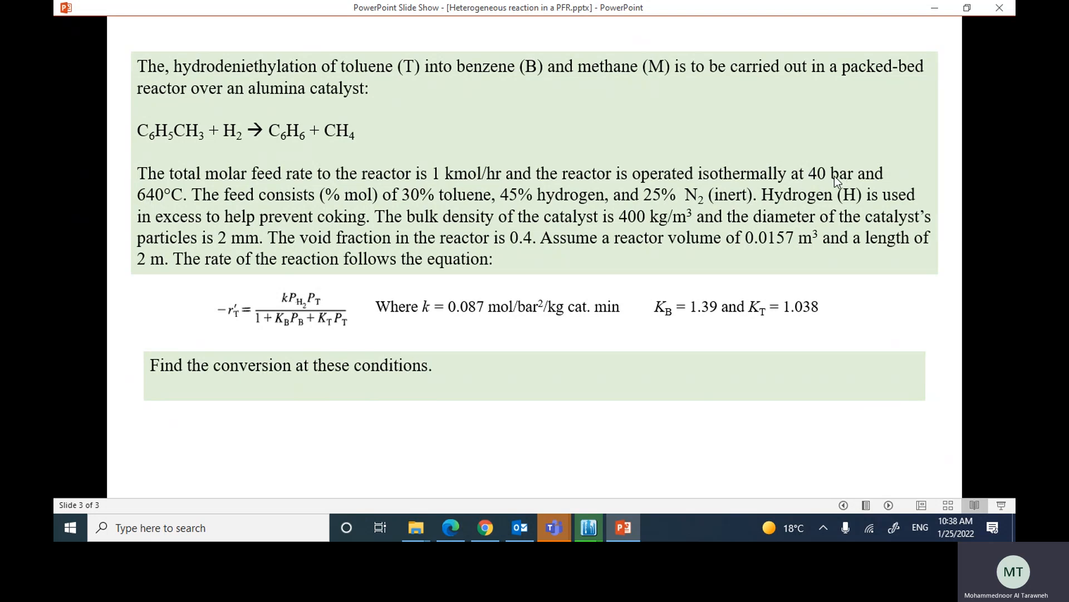
left_click(585, 533)
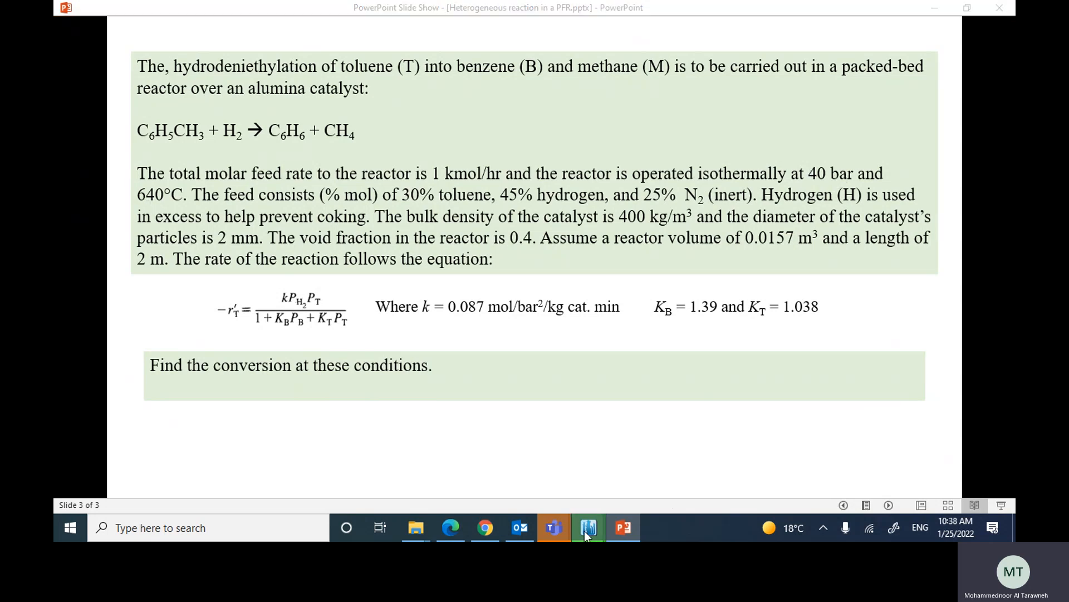
left_click(626, 477)
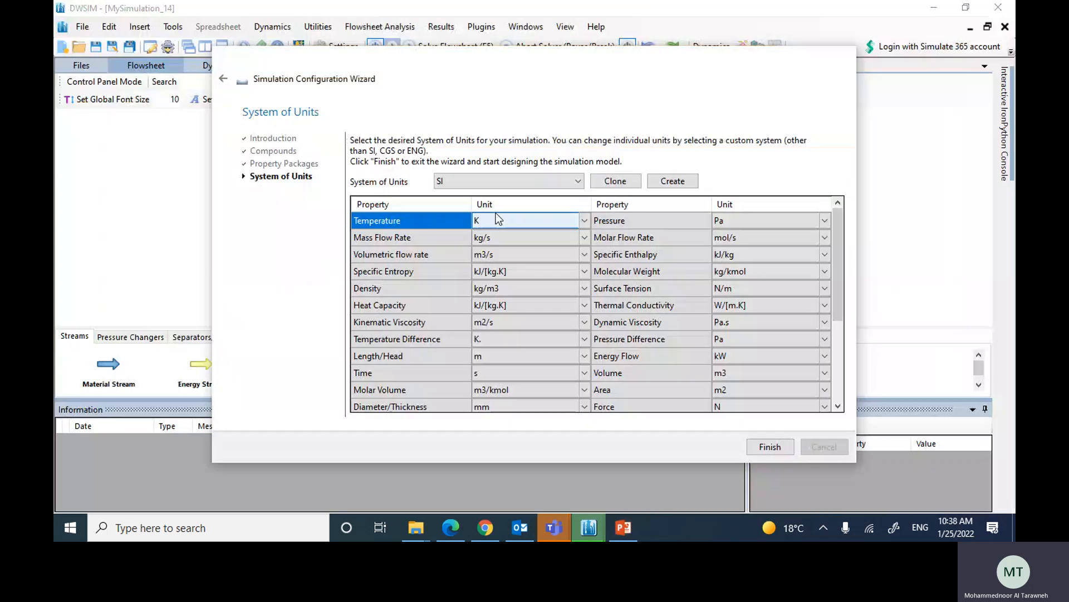
Step: Choose the C5 system of units and finish the simulation configuration wizard
left_click(581, 180)
left_click(454, 271)
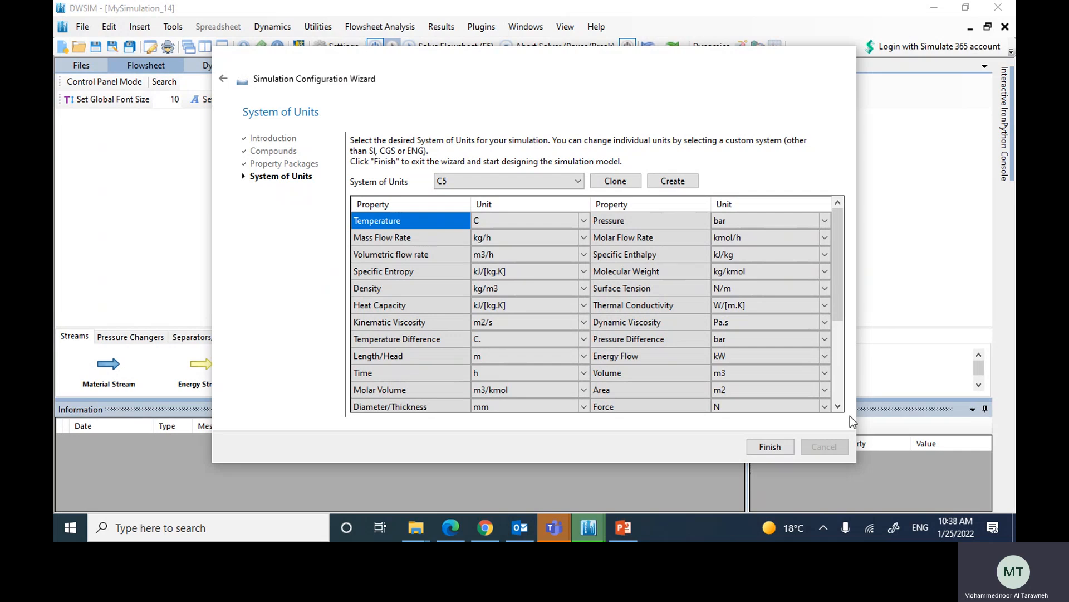
left_click(779, 449)
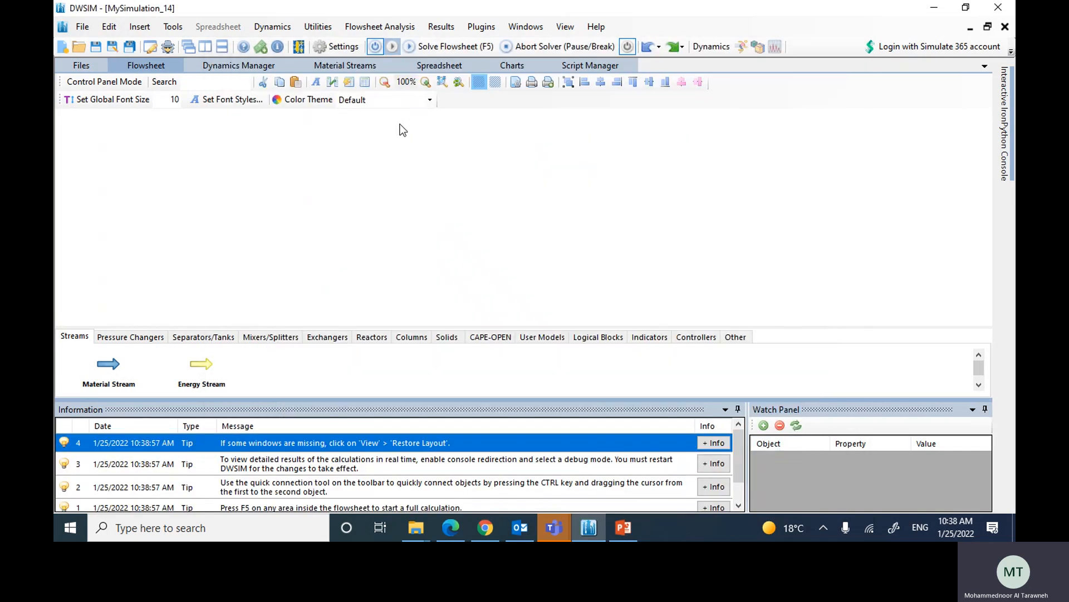
Step: Open the simulation's reaction settings and add a new heterogeneous catalytic reaction
left_click(339, 45)
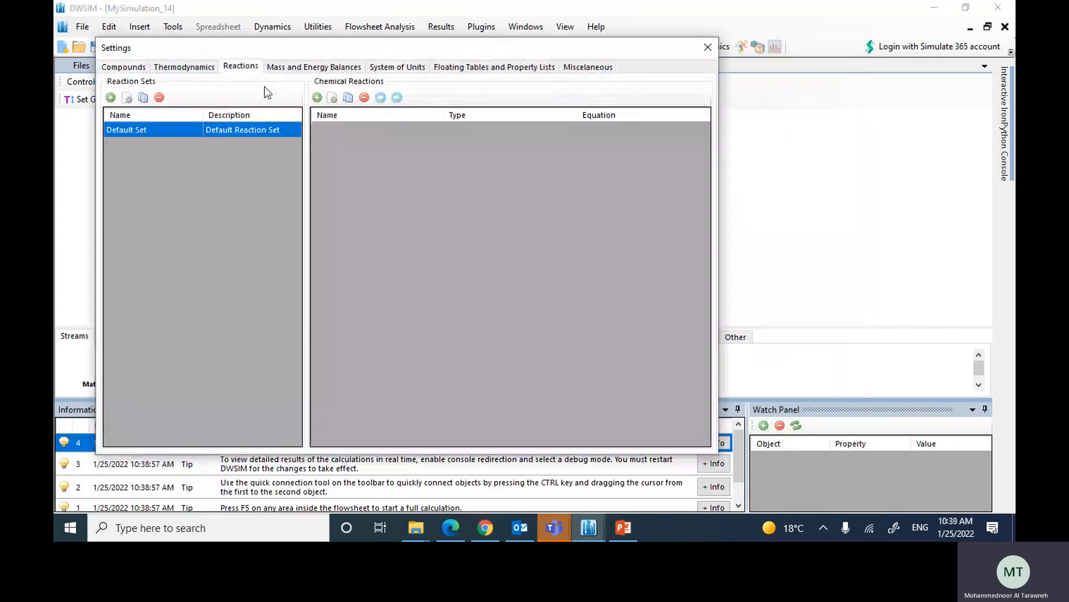
left_click(316, 98)
left_click(358, 158)
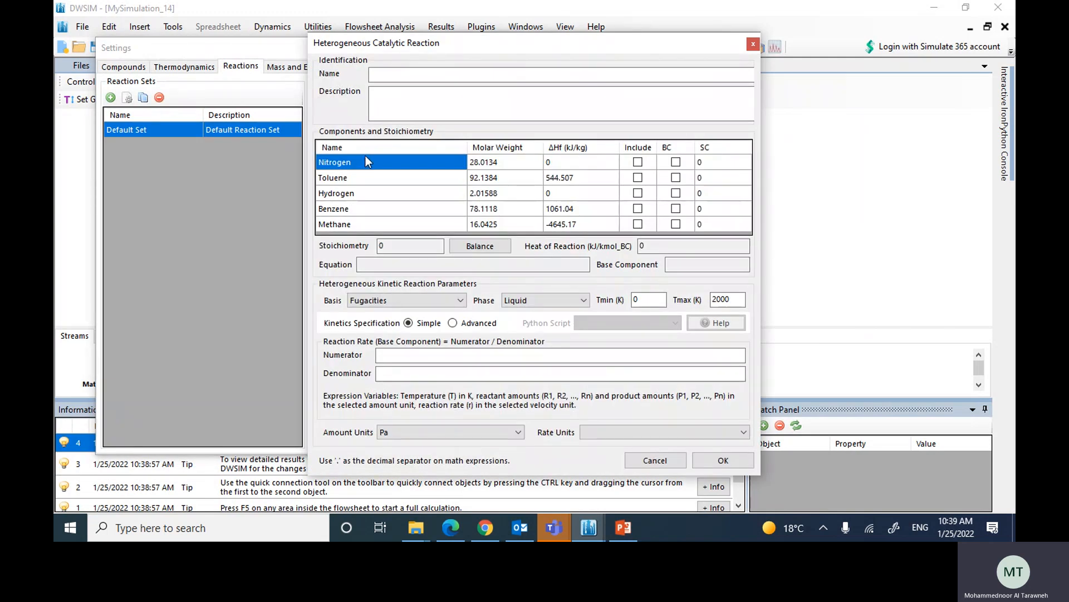
Step: Include toluene, hydrogen, benzene and methane in the reaction, with toluene as the base component
left_click(637, 178)
left_click(637, 193)
left_click(637, 209)
left_click(638, 223)
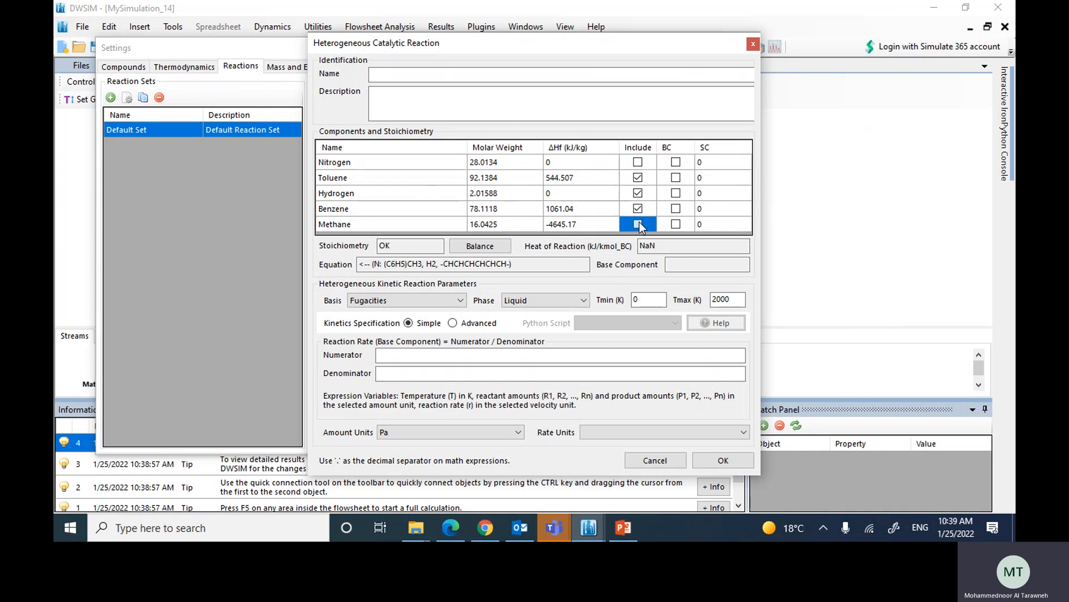
left_click(676, 178)
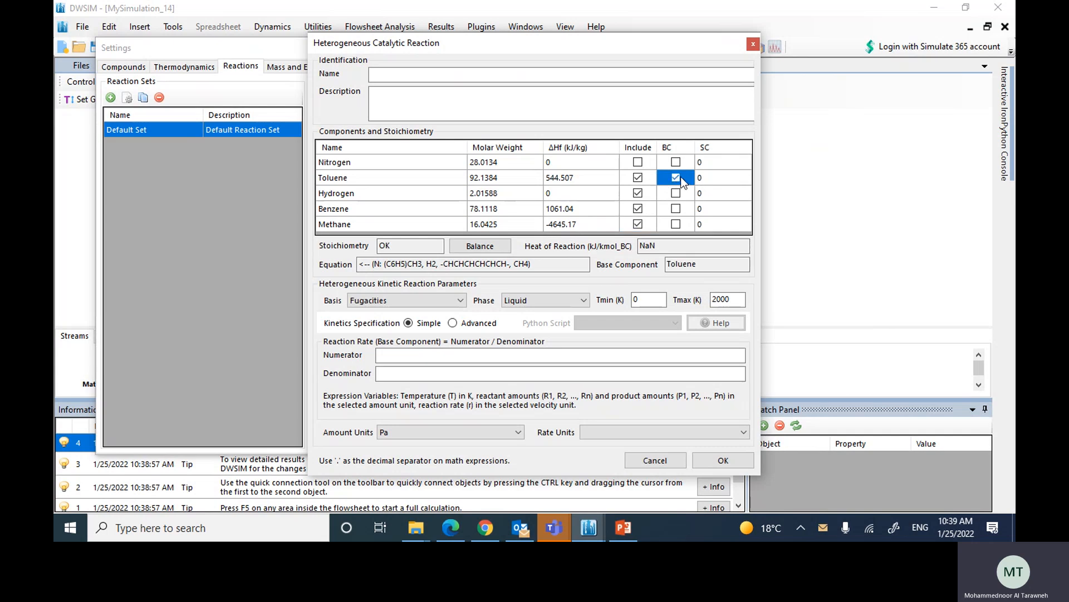
Step: Set the stoichiometric coefficients to -1 for toluene and hydrogen and 1 for benzene and methane, and balance the reaction
left_click(712, 177)
type("-1")
key("Return")
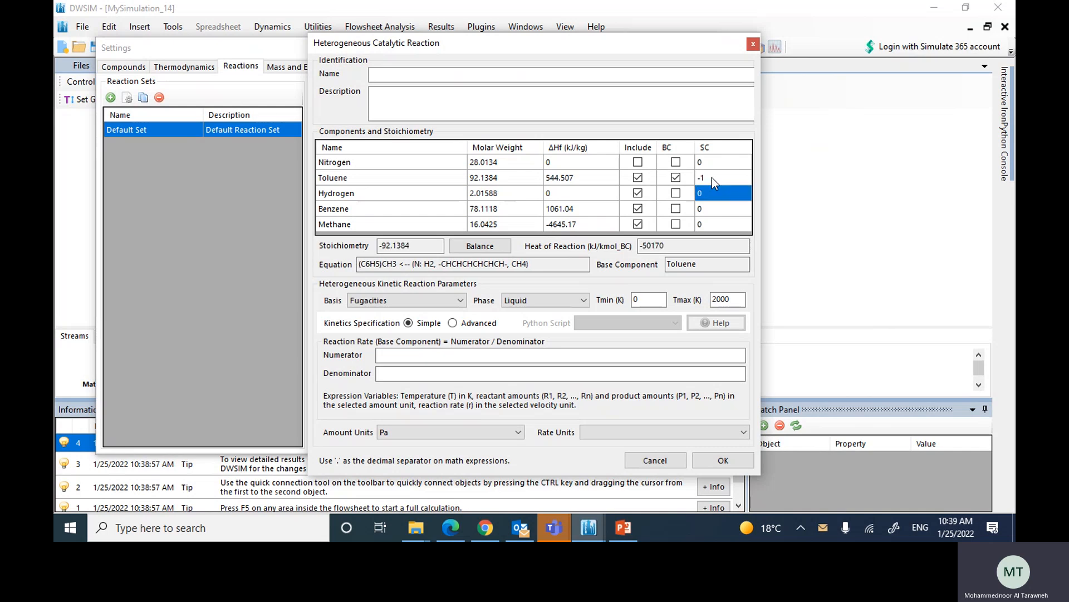
type("-1")
key("Return")
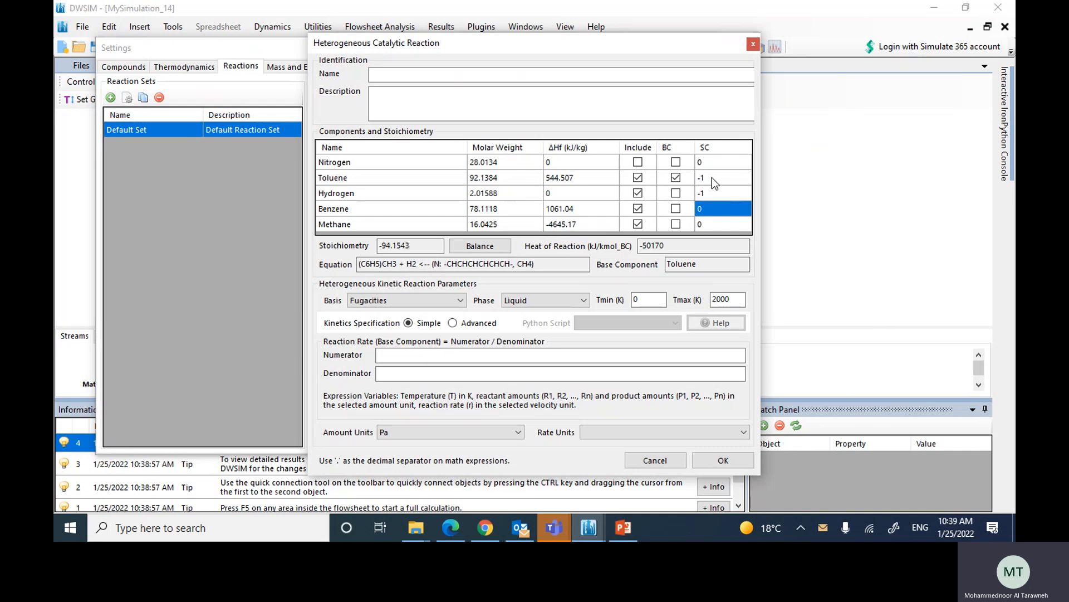
type("-1")
key("BackSpace")
key("BackSpace")
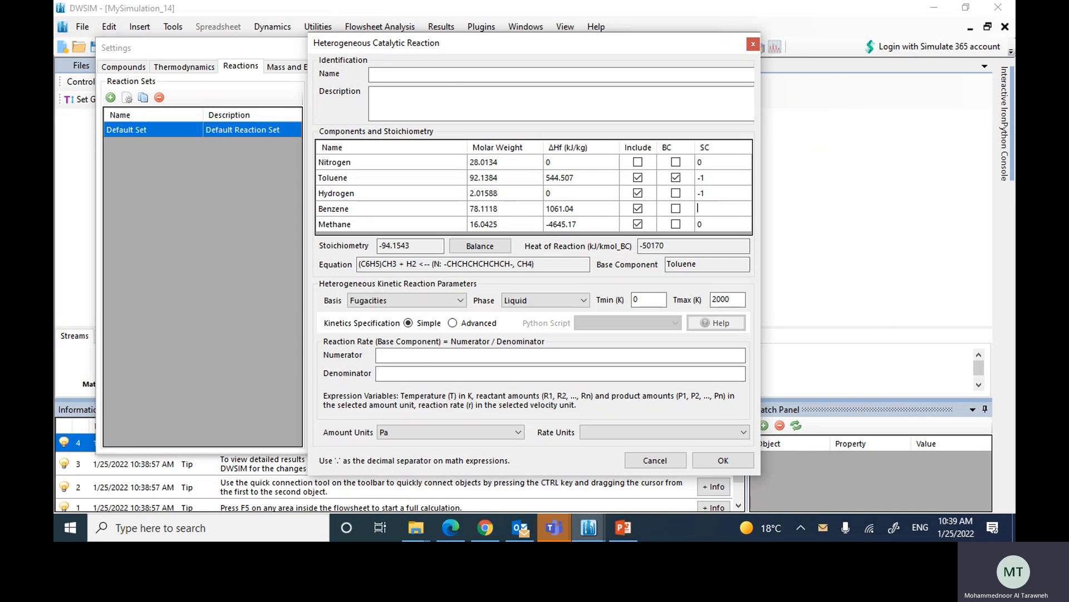
type("1")
key("Return")
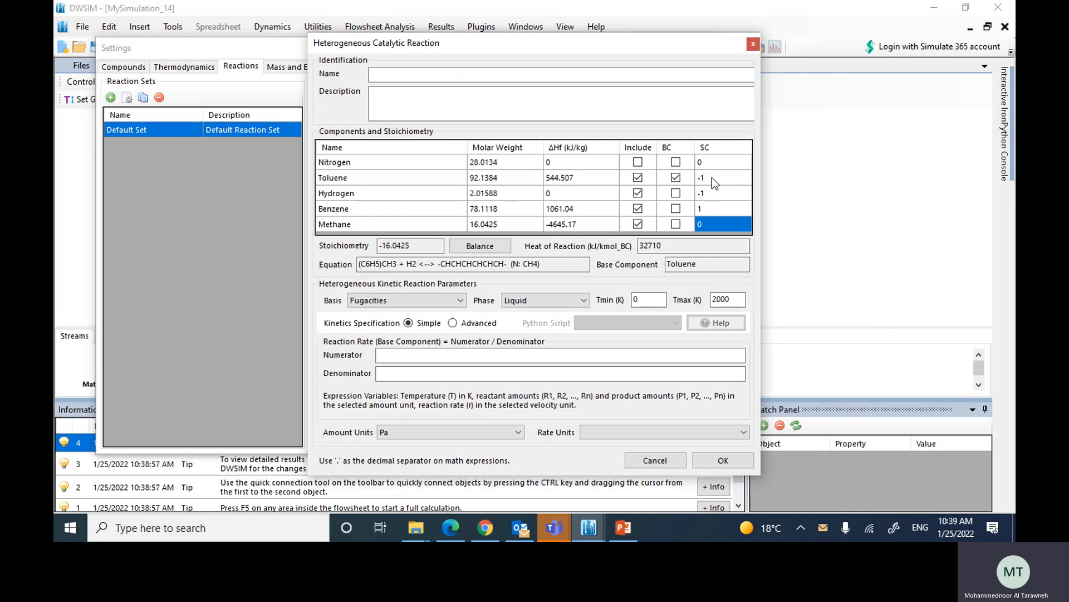
type("1")
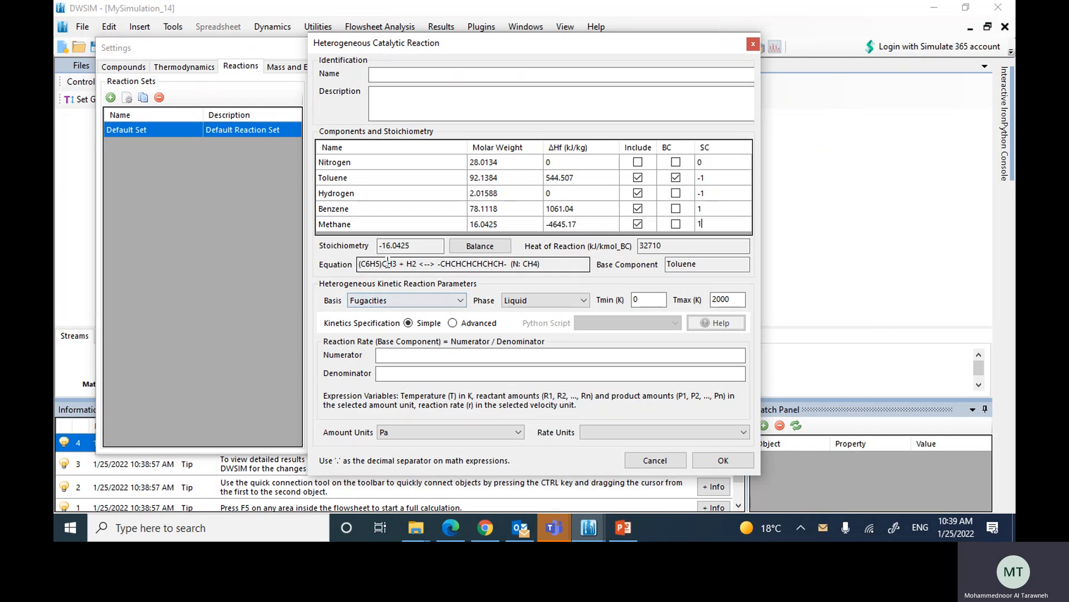
left_click(472, 249)
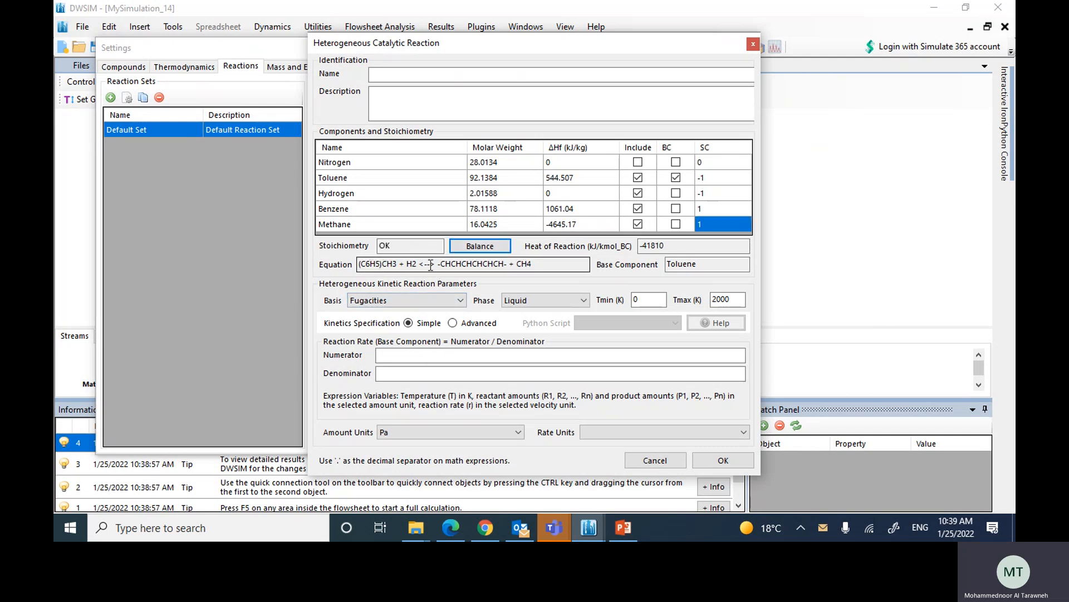
Step: Set the reaction's basis to Partial Pressures and its phase to Vapor
left_click(396, 301)
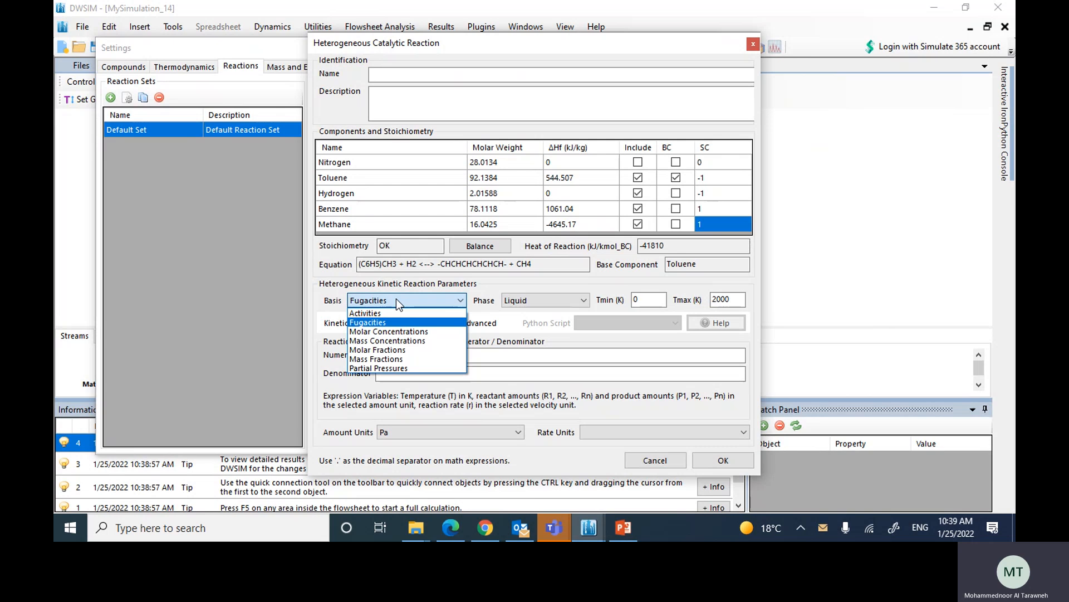
left_click(374, 369)
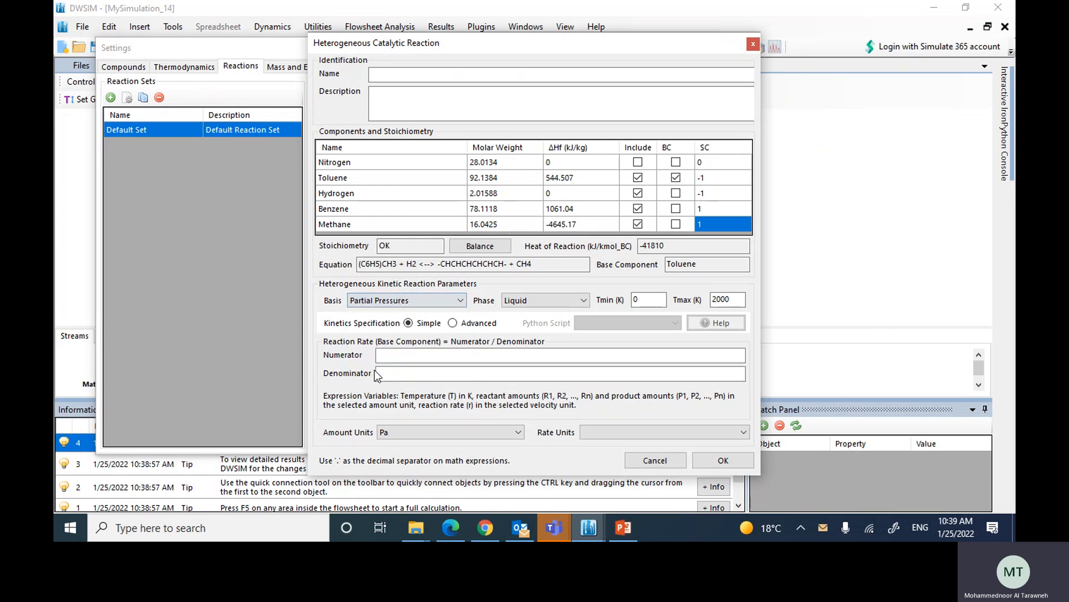
left_click(516, 299)
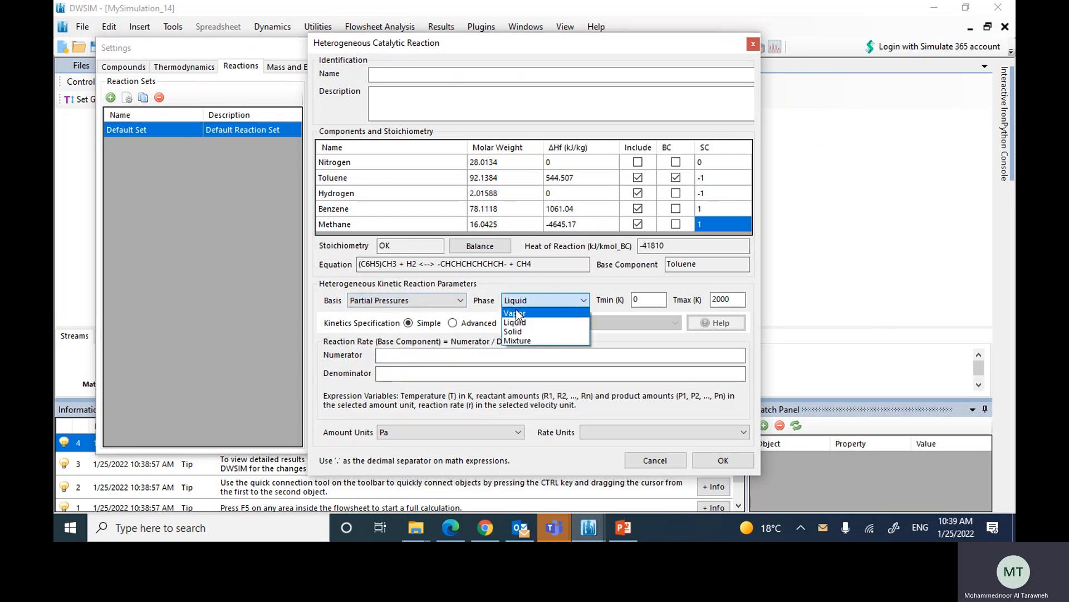
left_click(516, 312)
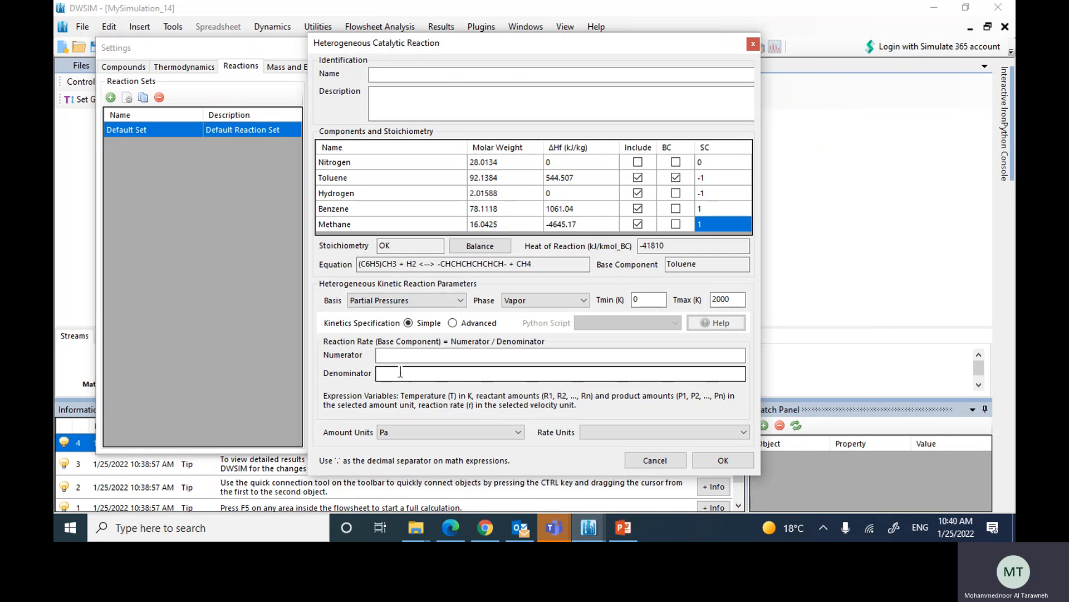
Step: Check the rate equation on the problem slide and enter 0.087*R1*R2 as the reaction rate numerator
left_click(623, 528)
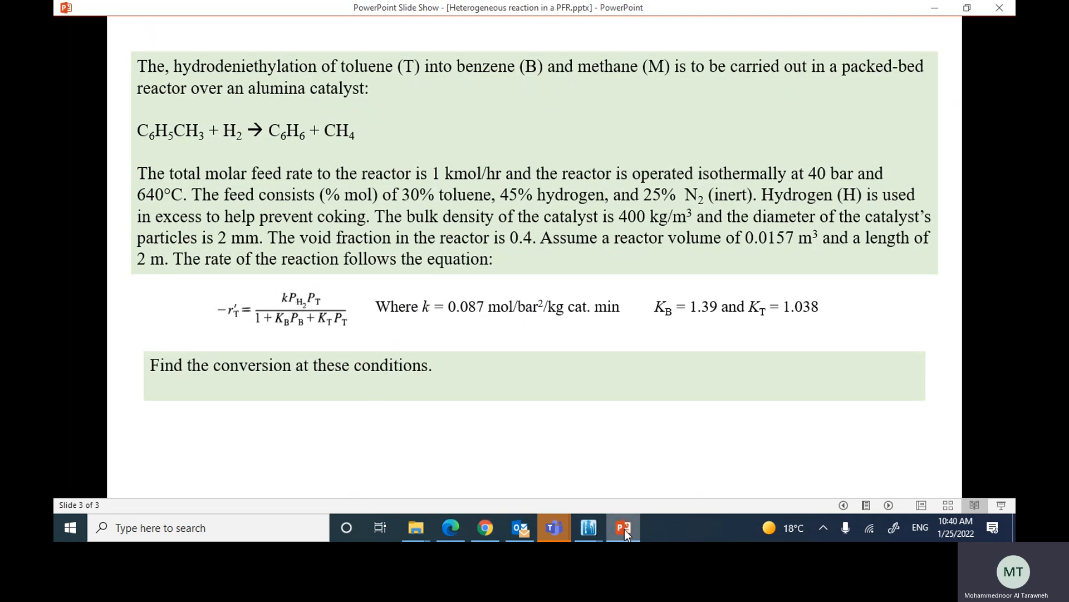
mouse_move(593, 527)
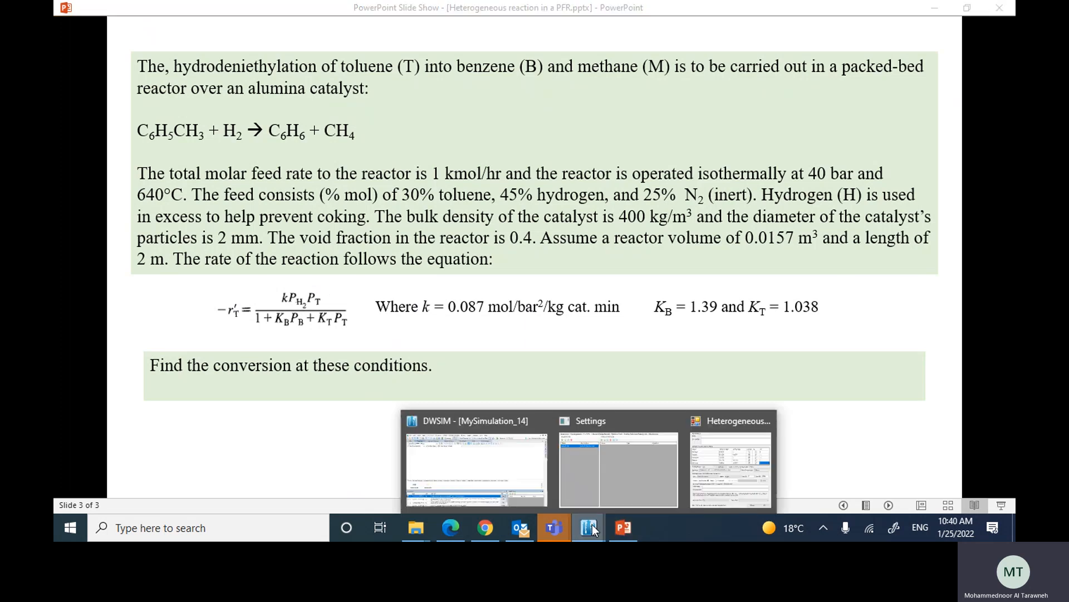
left_click(710, 467)
left_click(397, 357)
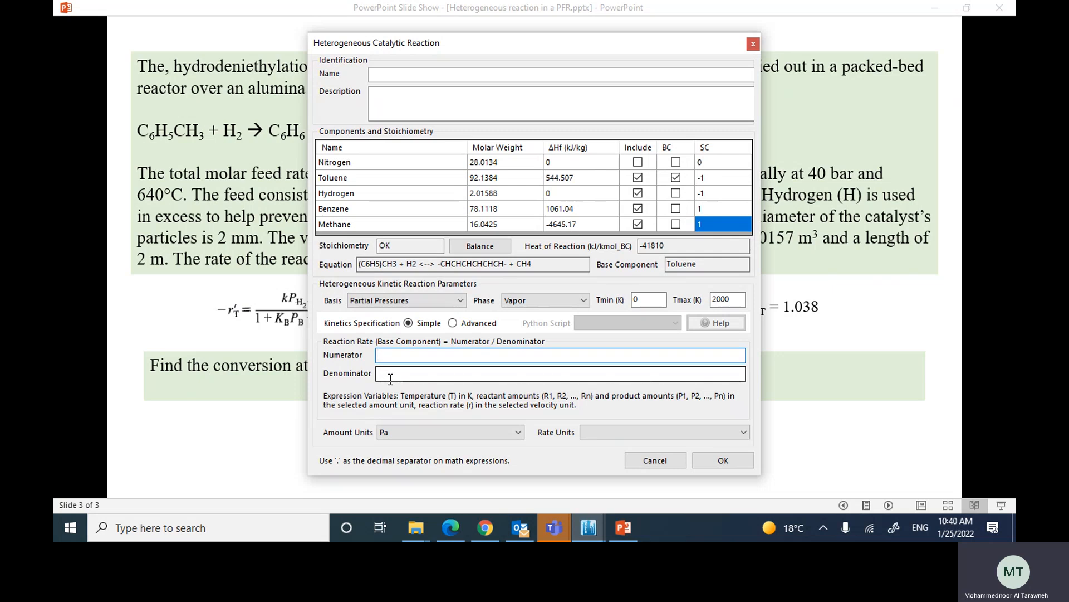
type("0.087*R1*R2")
Step: Enter (1+1.39*P2+1.038*R1) as the reaction rate denominator
left_click(397, 378)
type("(1")
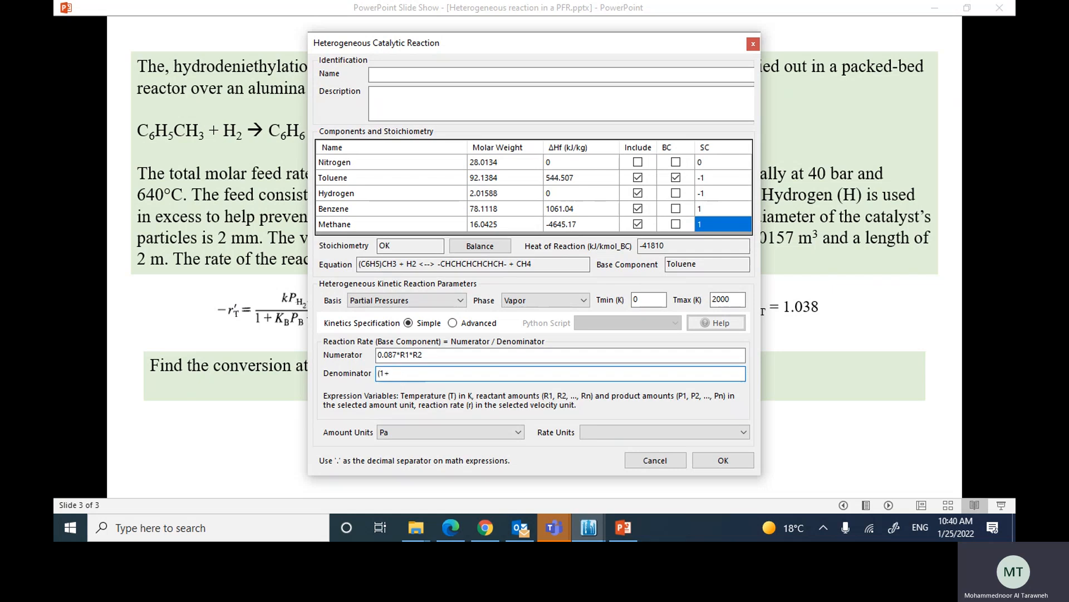
type("+1.38")
key("BackSpace")
type("9*P2+1.038")
type("*R1)")
Step: Set the amount units to bar and the rate units to mol/[kg.min.], checking the units against the problem slide
left_click(392, 433)
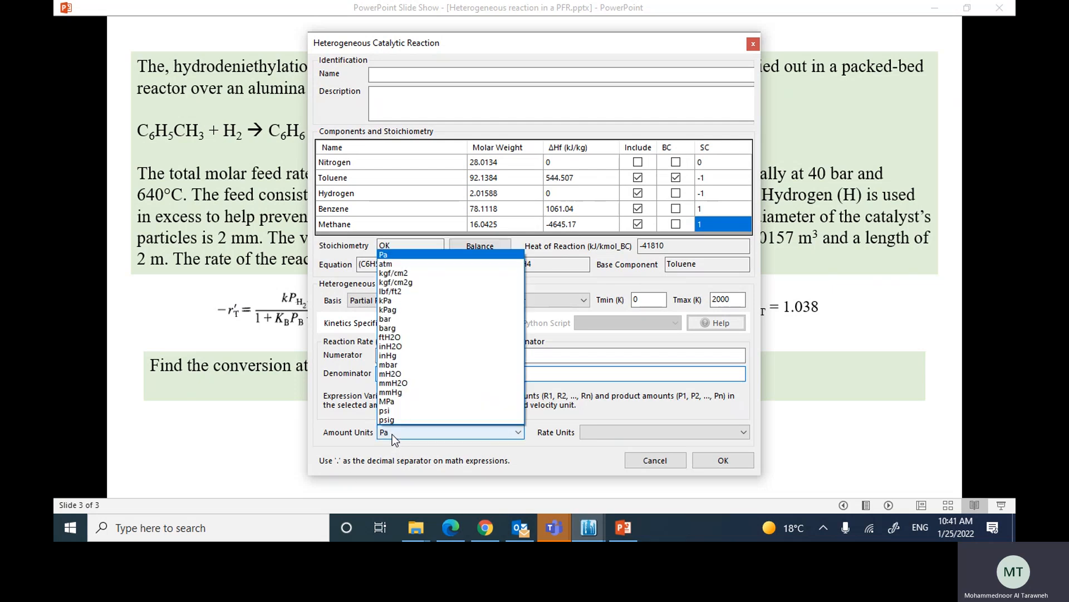
left_click(383, 319)
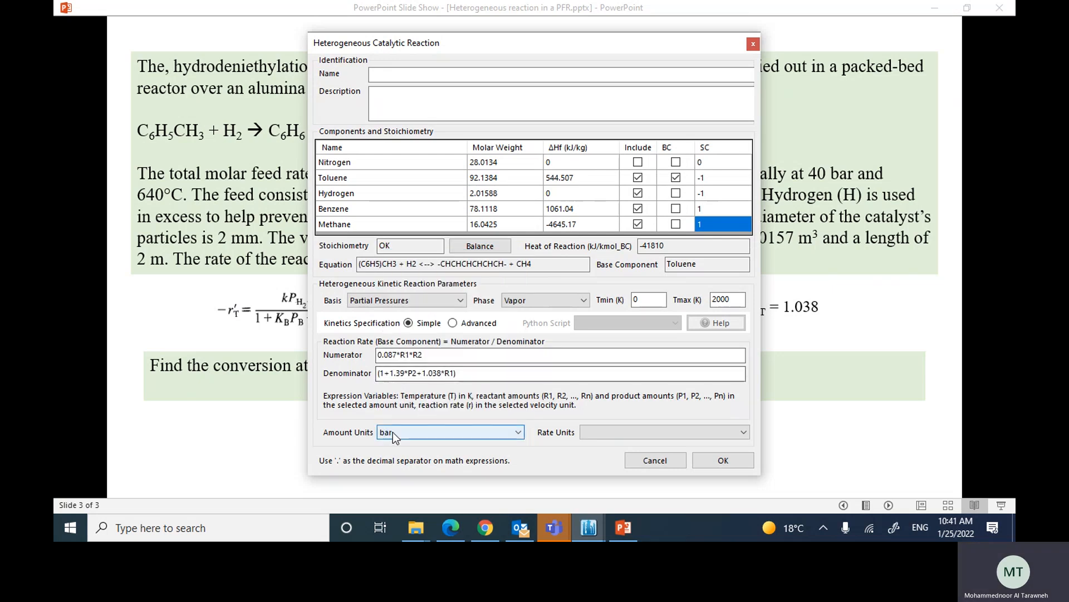
left_click(604, 433)
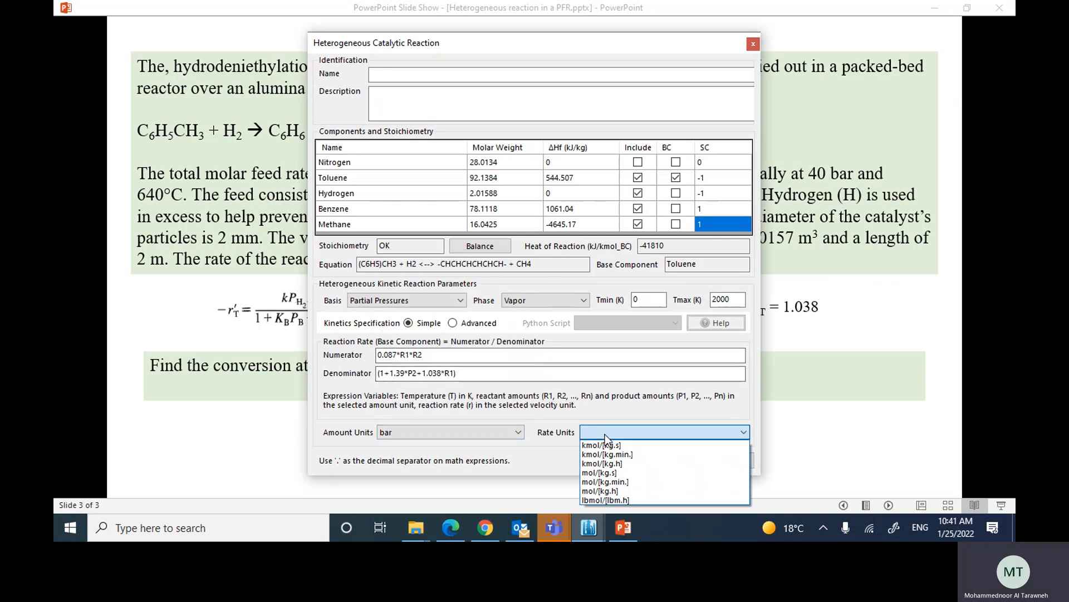
left_click(526, 63)
left_click_drag(479, 50, 817, 97)
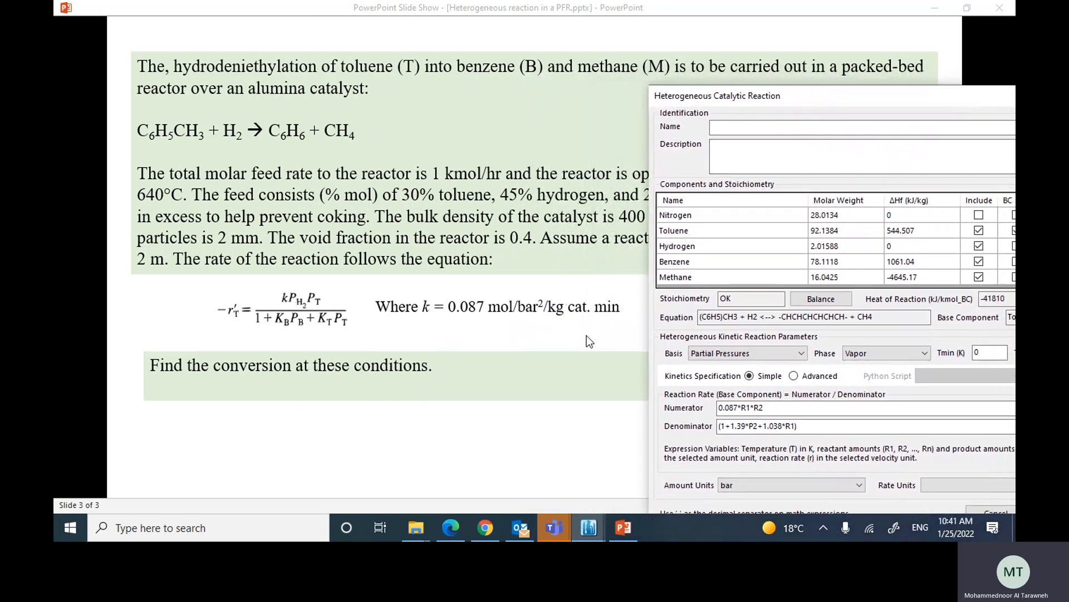
left_click_drag(742, 99, 357, 80)
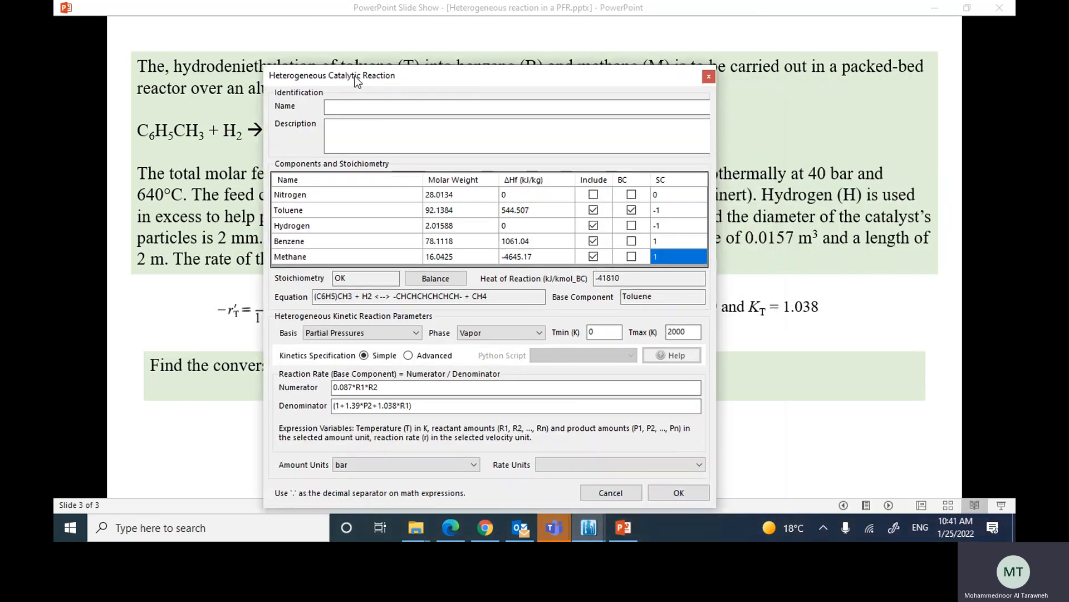
left_click(566, 464)
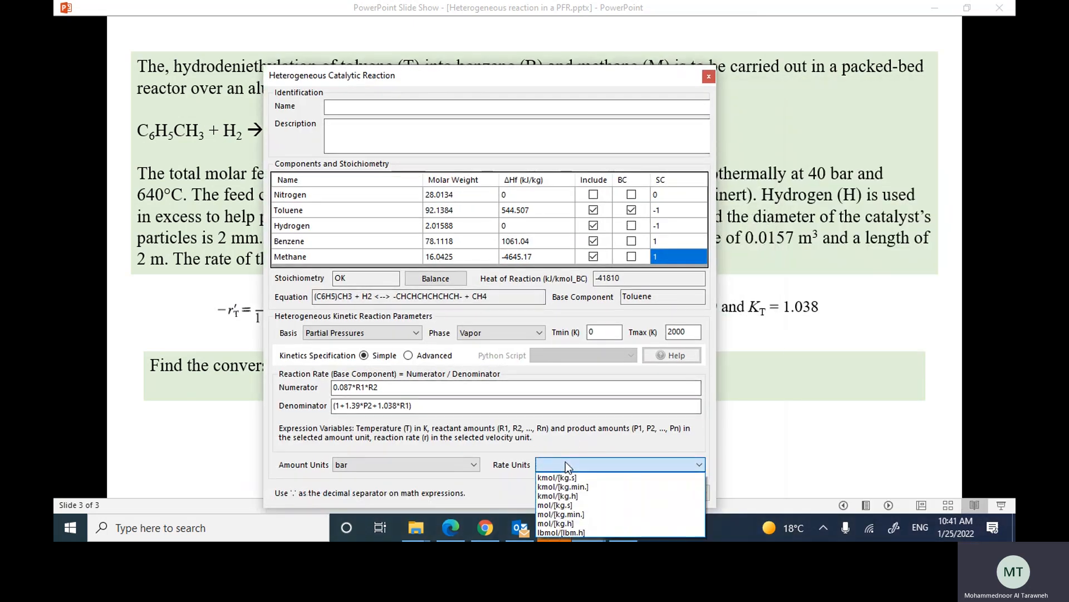
left_click(570, 514)
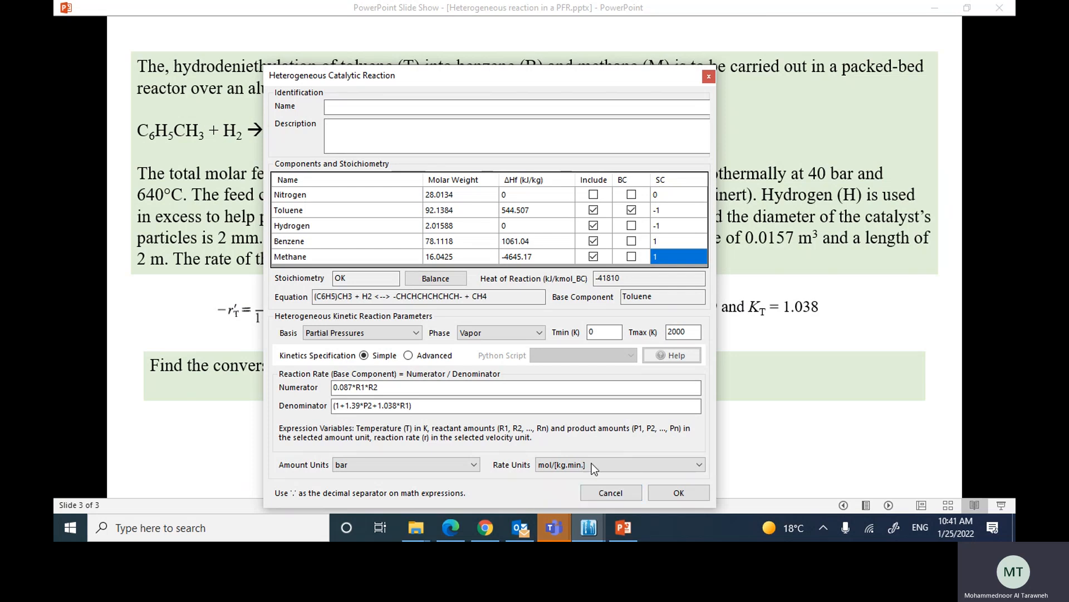
Step: Confirm the heterogeneous catalytic reaction and close the simulation settings to return to the flowsheet
left_click(669, 494)
mouse_move(588, 526)
left_click(641, 460)
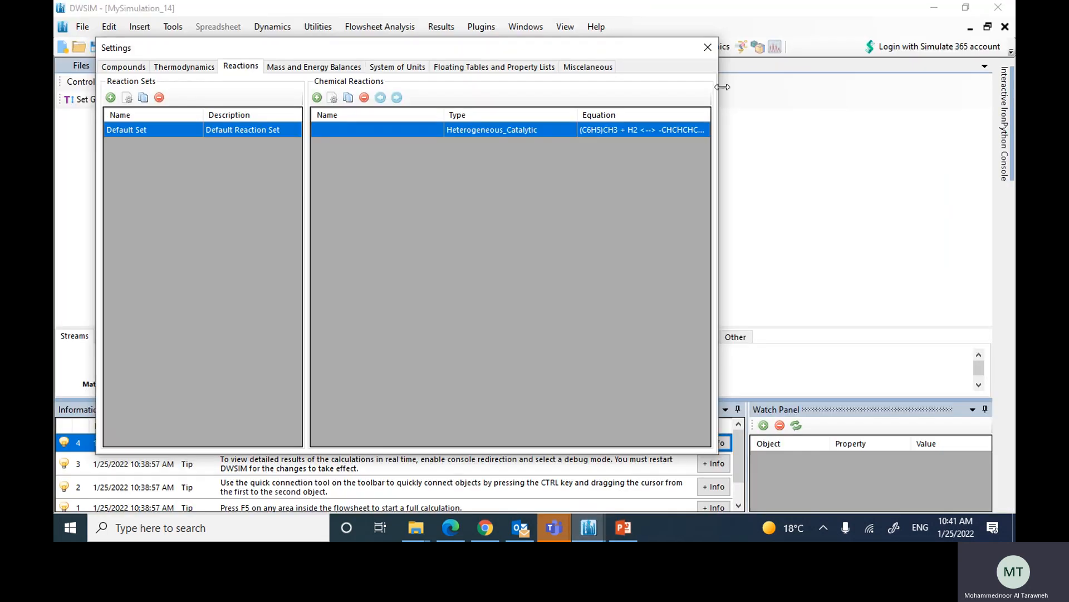
left_click(707, 49)
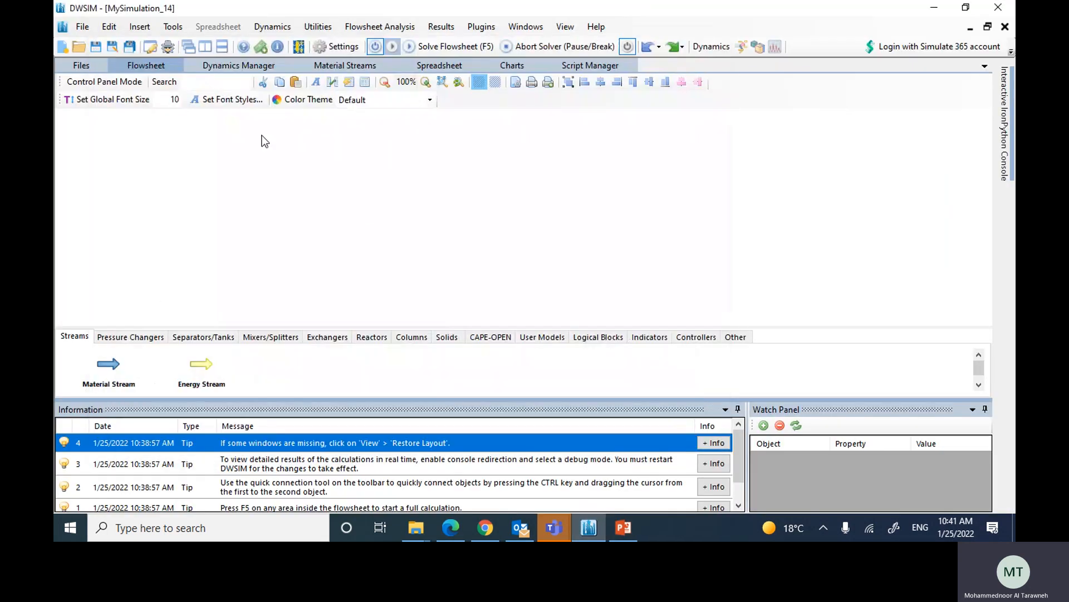
Step: Place a material stream on the flowsheet and open its properties
left_click_drag(111, 365, 325, 201)
mouse_move(334, 195)
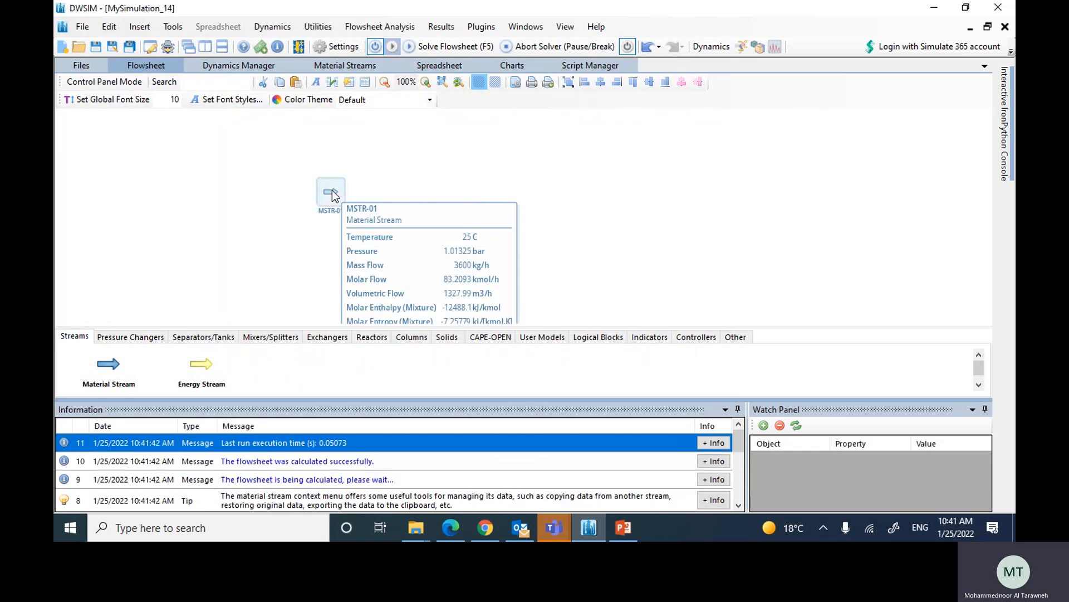
double_click(332, 191)
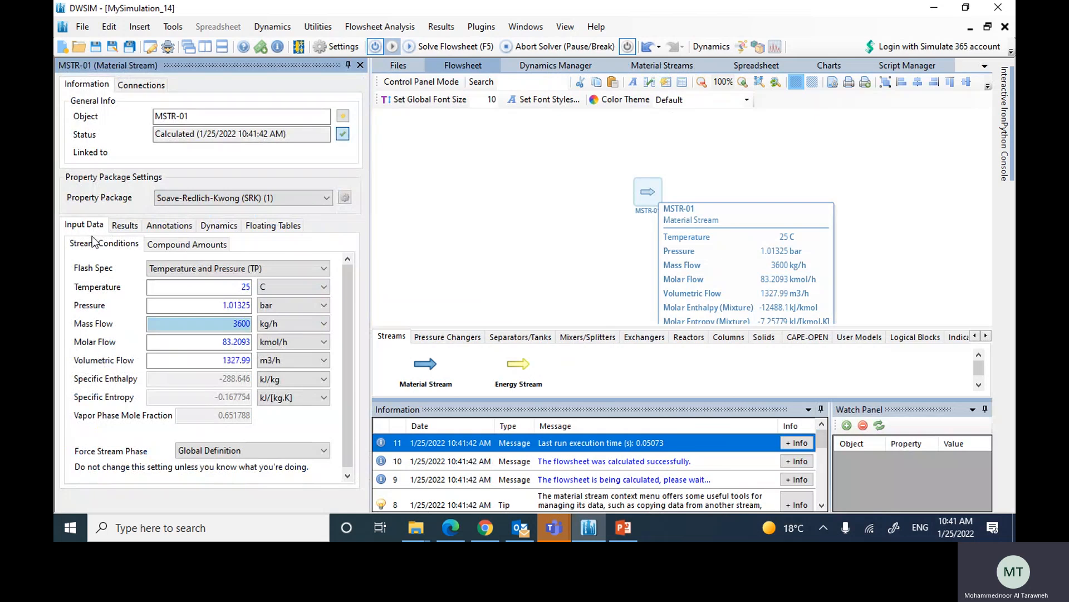
Step: Set the stream's temperature to 640 C, pressure to 40 bar and molar flow to 1 kmol/h
left_click_drag(200, 287, 271, 297)
type("640")
key("Tab")
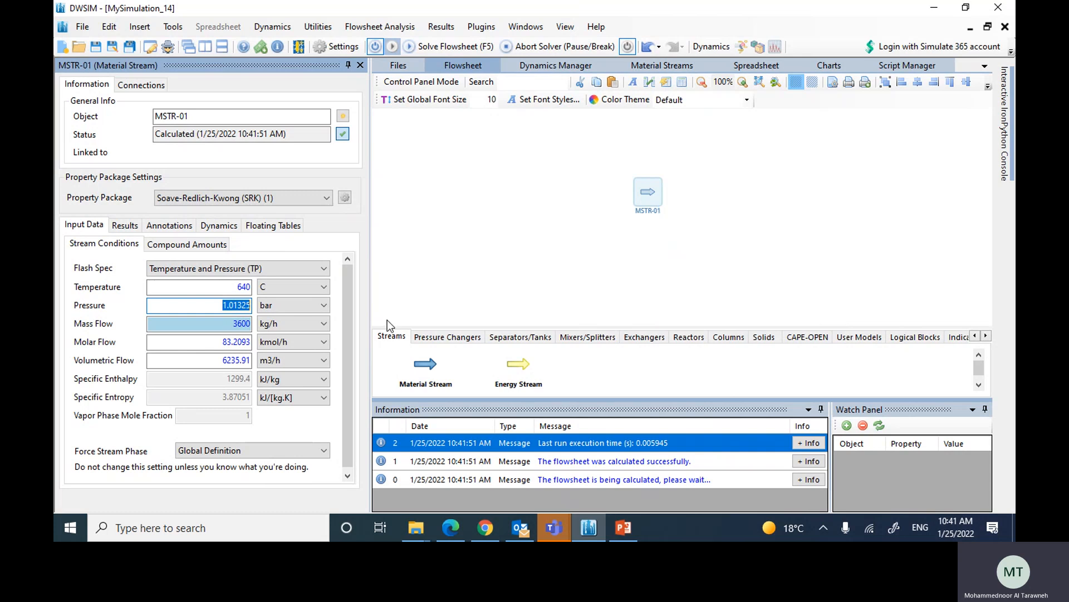
type("40")
key("Tab")
key("Tab")
type("1")
key("Return")
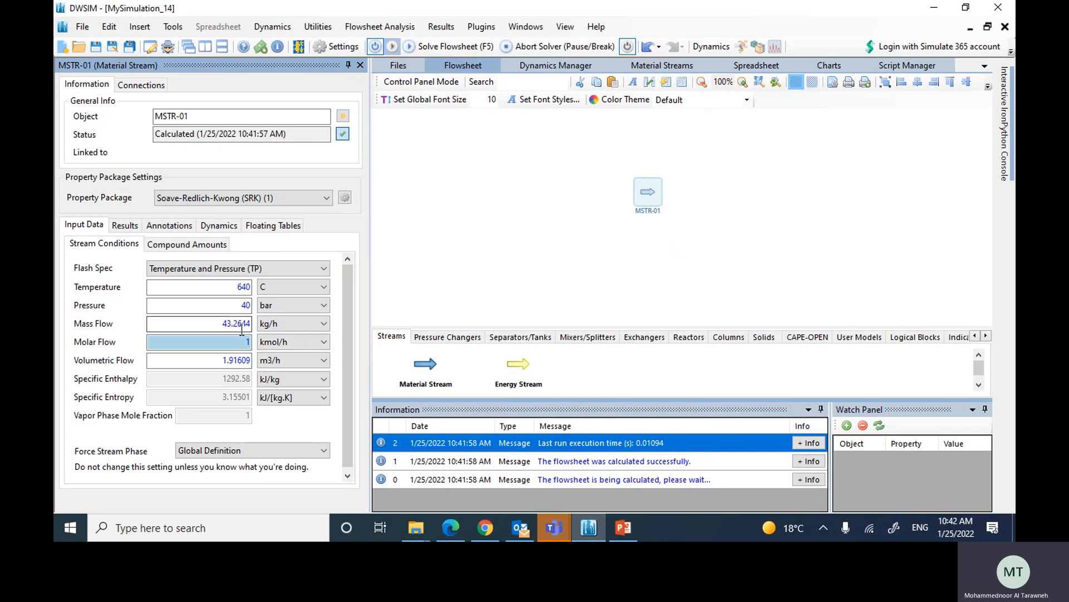
Step: Set the stream's mole fractions to 0.3 nitrogen, 0.25 toluene, 0.45 hydrogen, and 0 for benzene and methane, and accept them
left_click(205, 248)
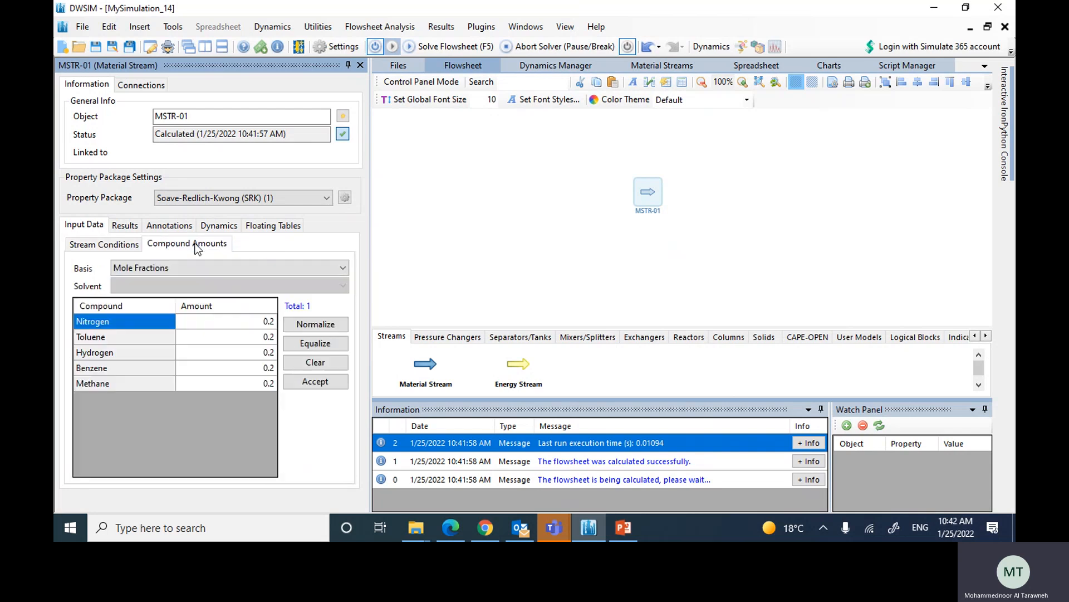
left_click(253, 321)
type("0")
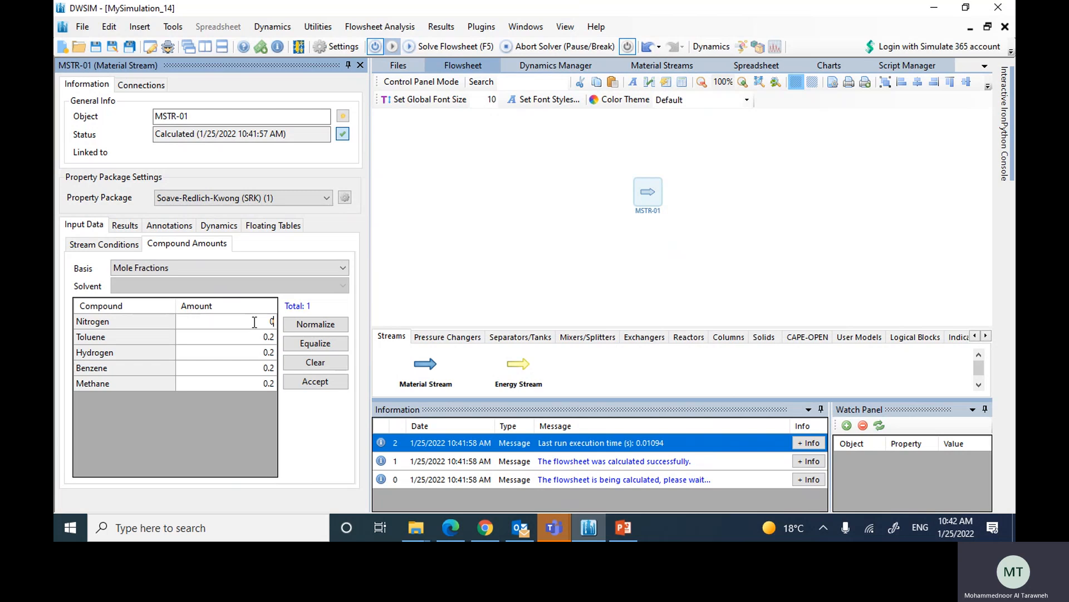
type(".3")
key("Return")
type("0.25")
key("Return")
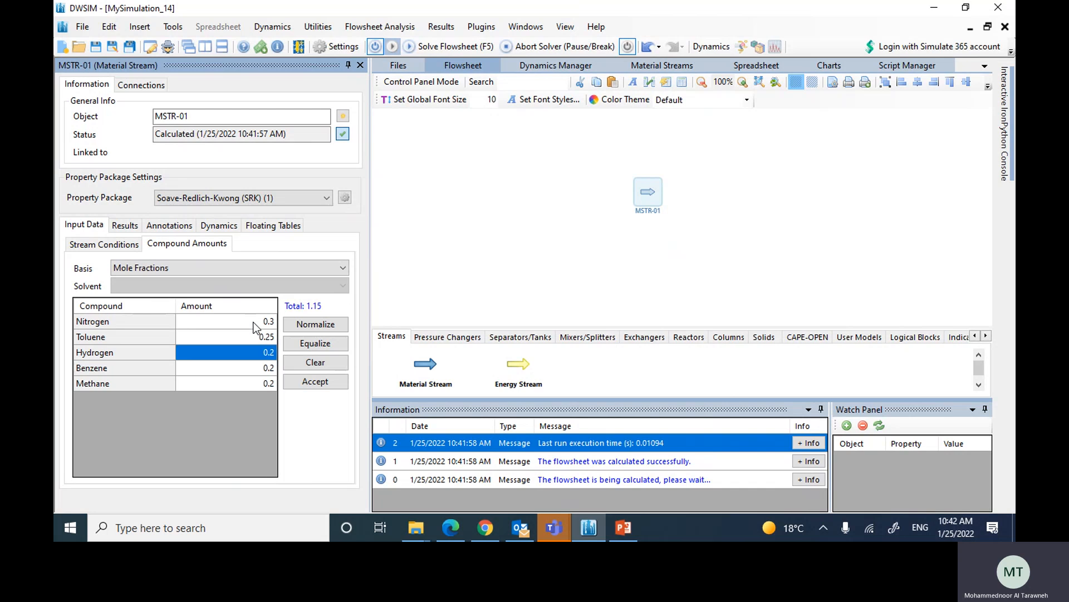
type("0.45")
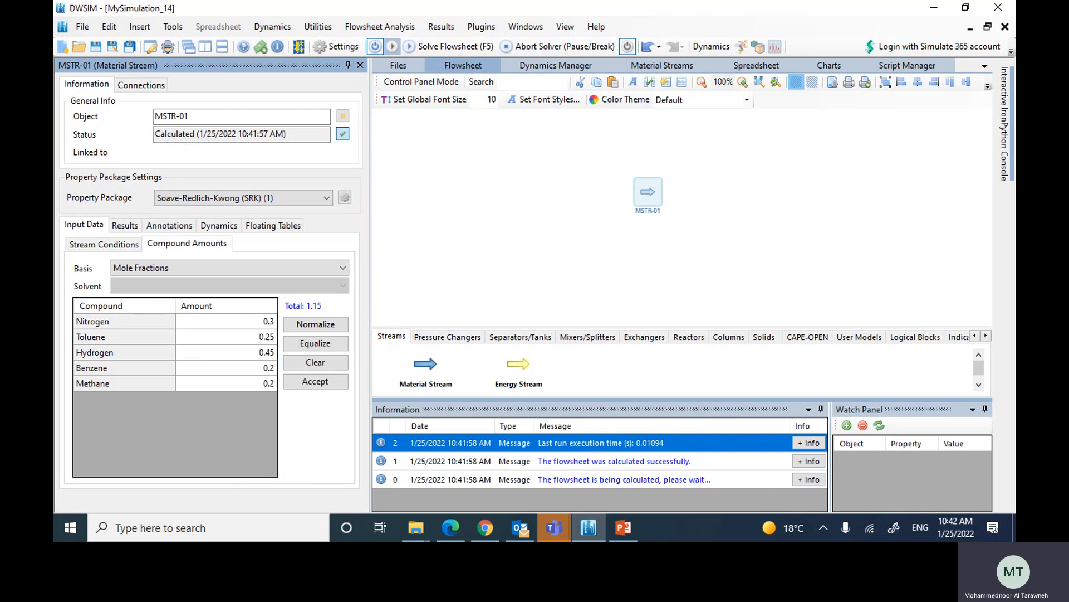
key("Return")
type("0.0")
key("Return")
type("0.0")
key("Return")
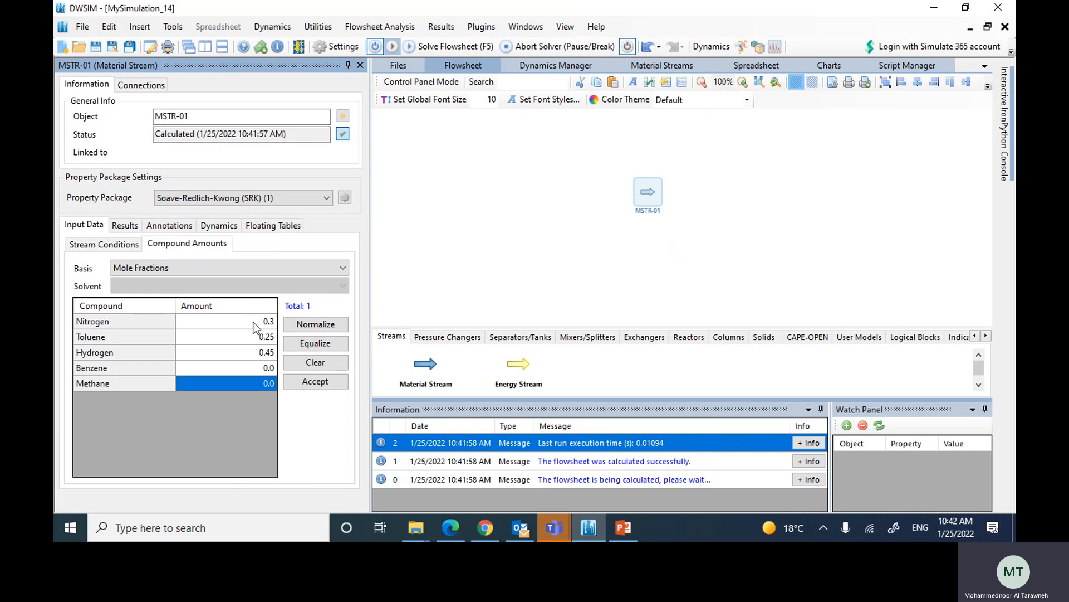
left_click(304, 382)
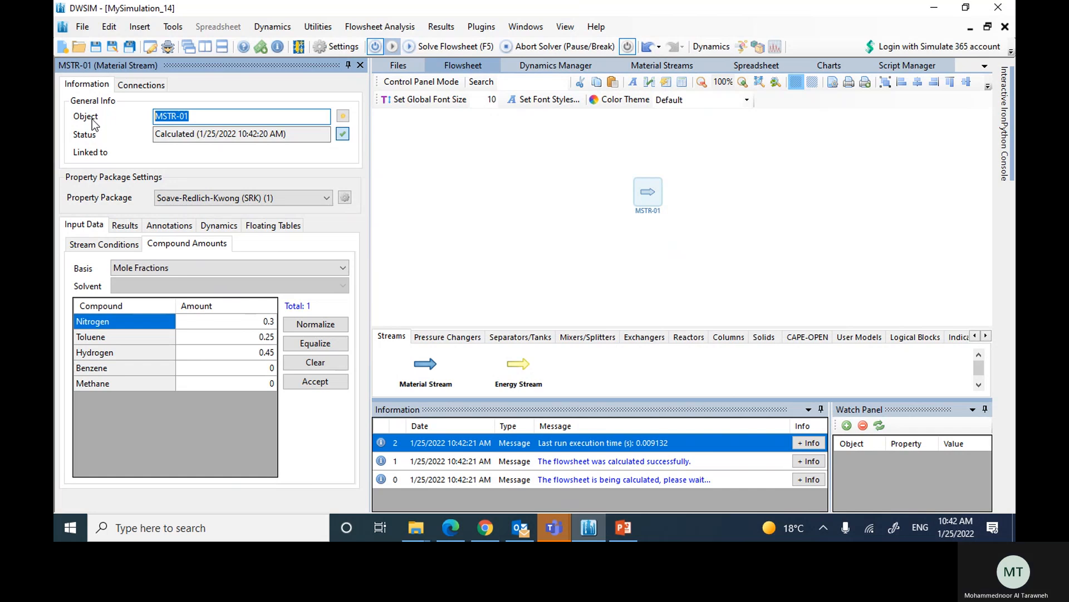
Step: Rename the stream to Feed, and correct its mole fractions to 0.25 nitrogen and 0.3 toluene
type("Feed")
key("Return")
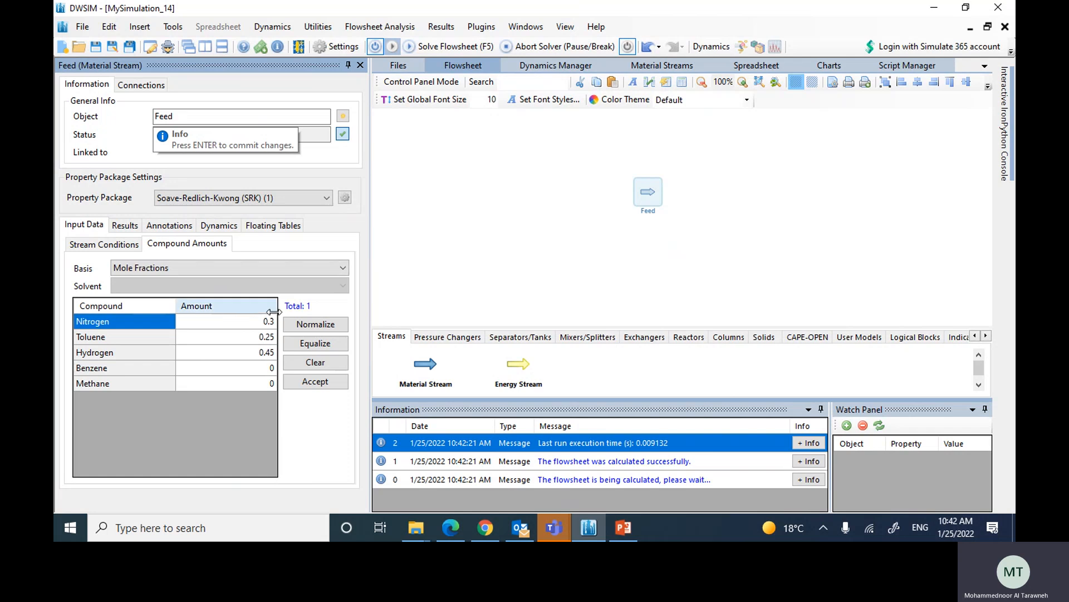
left_click(268, 322)
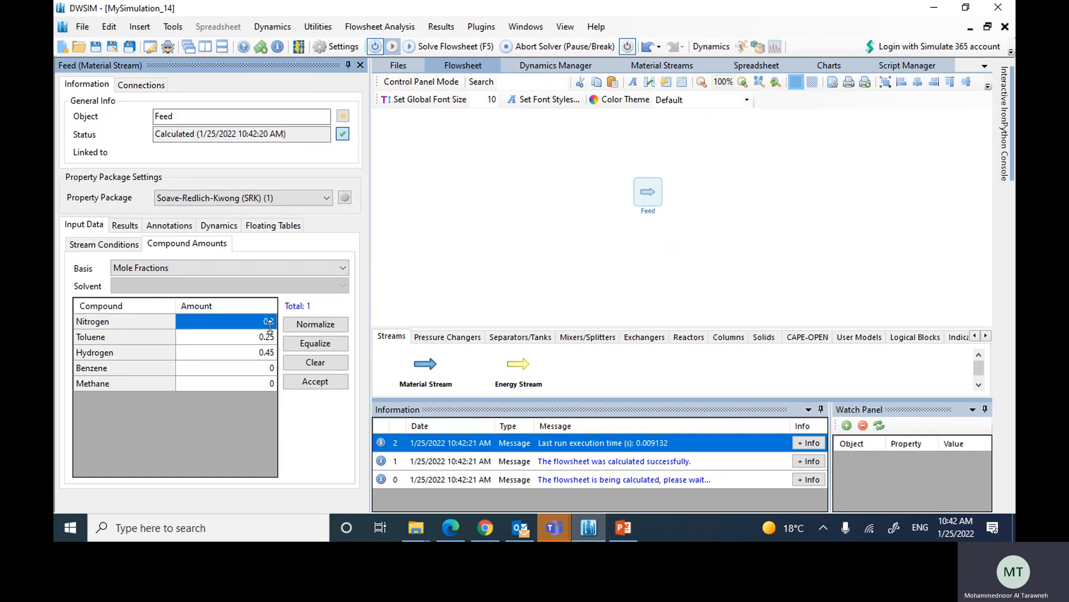
type("0.25")
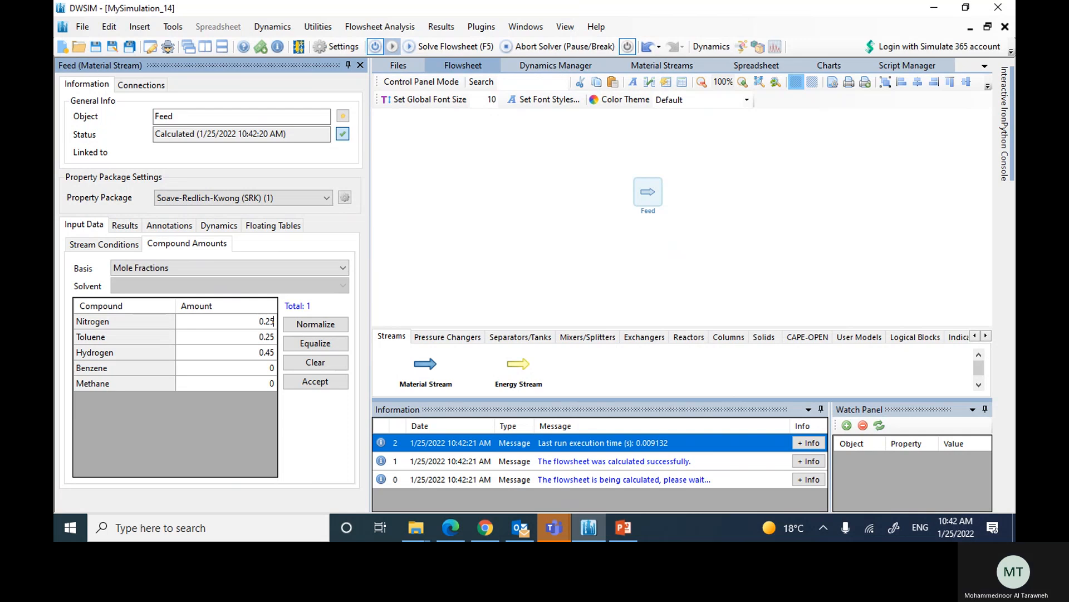
key("Return")
type("0")
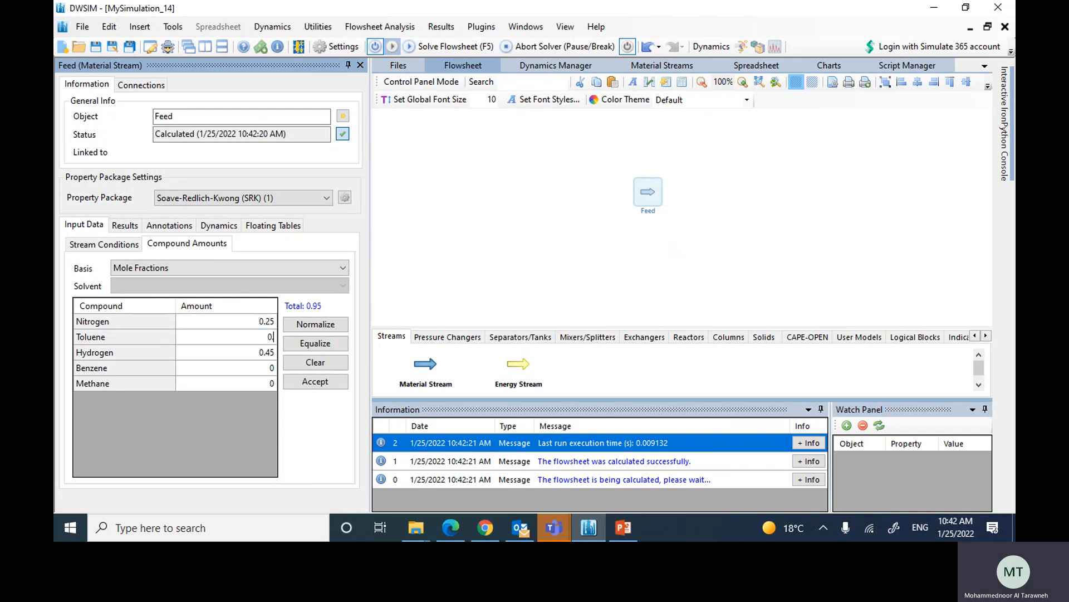
type(".3")
key("Return")
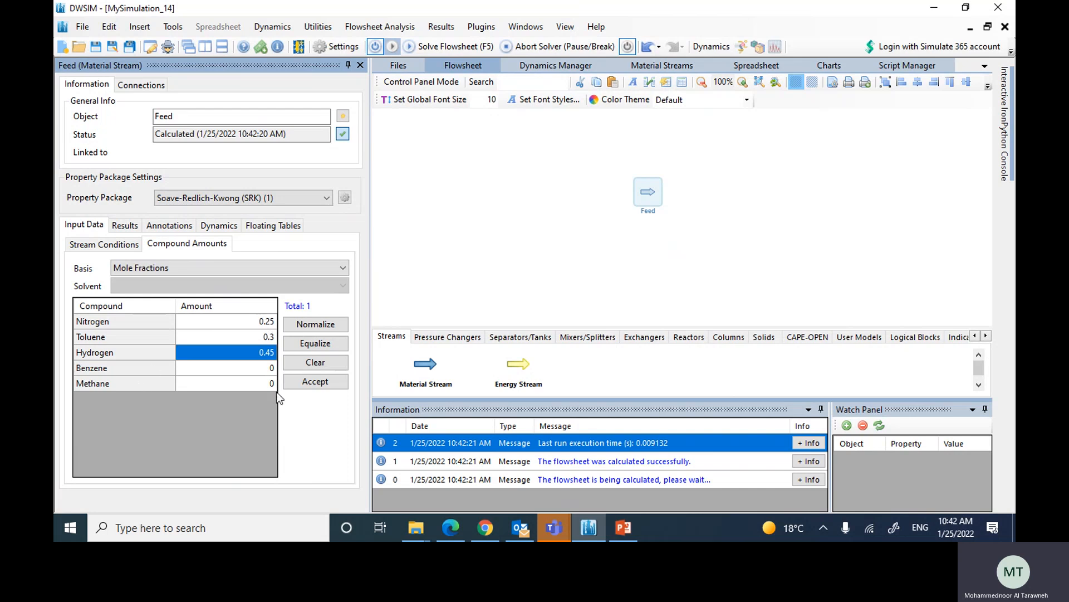
left_click(322, 384)
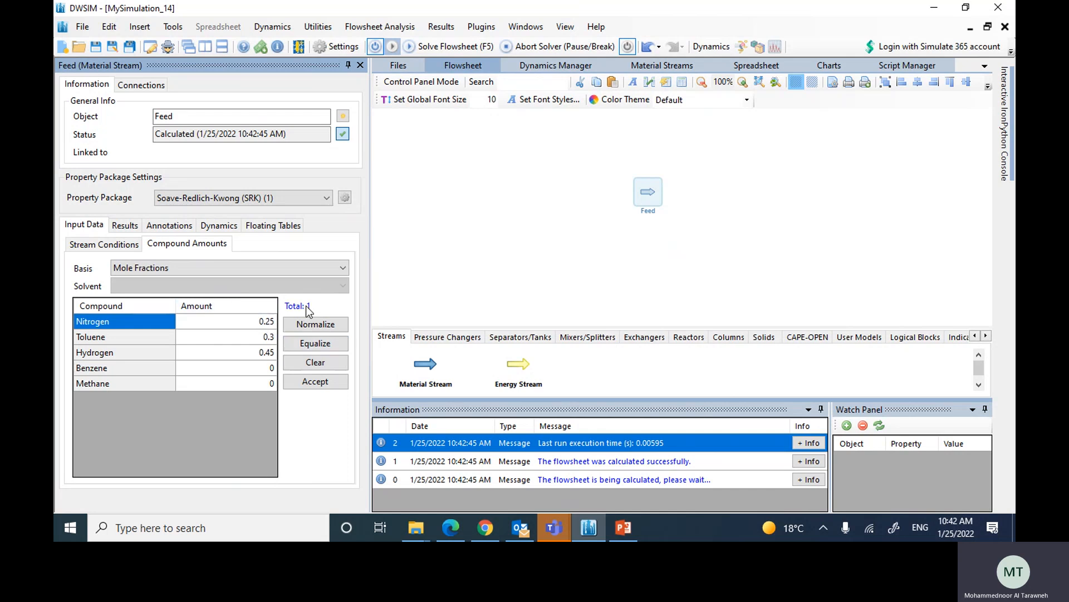
Step: Close the stream's properties and place a Plug-Flow Reactor (PFR) beside the Feed stream on the flowsheet
left_click(360, 66)
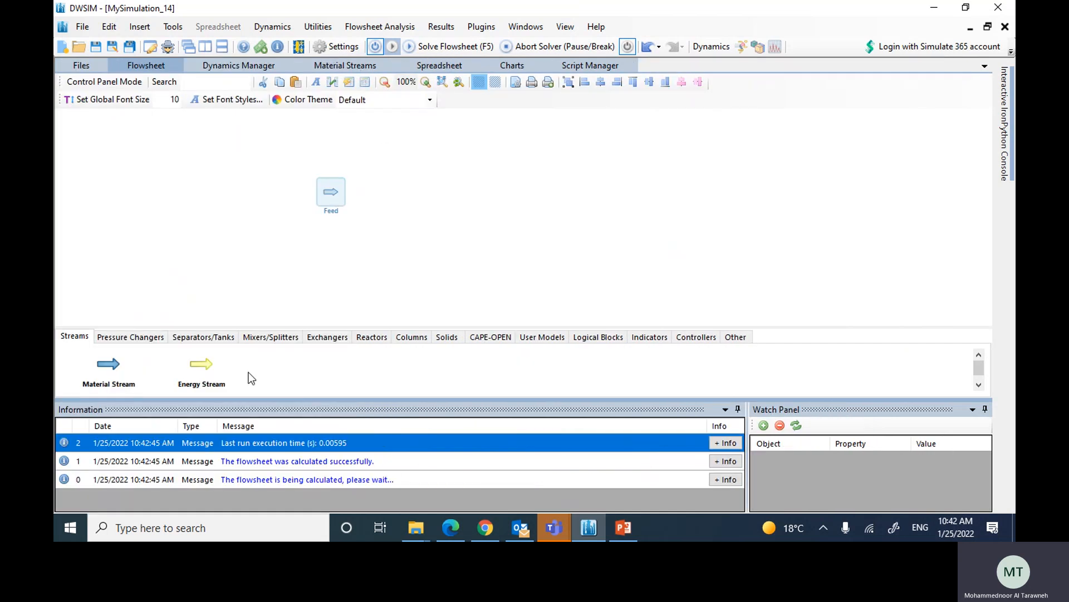
left_click(366, 341)
left_click_drag(476, 361, 436, 180)
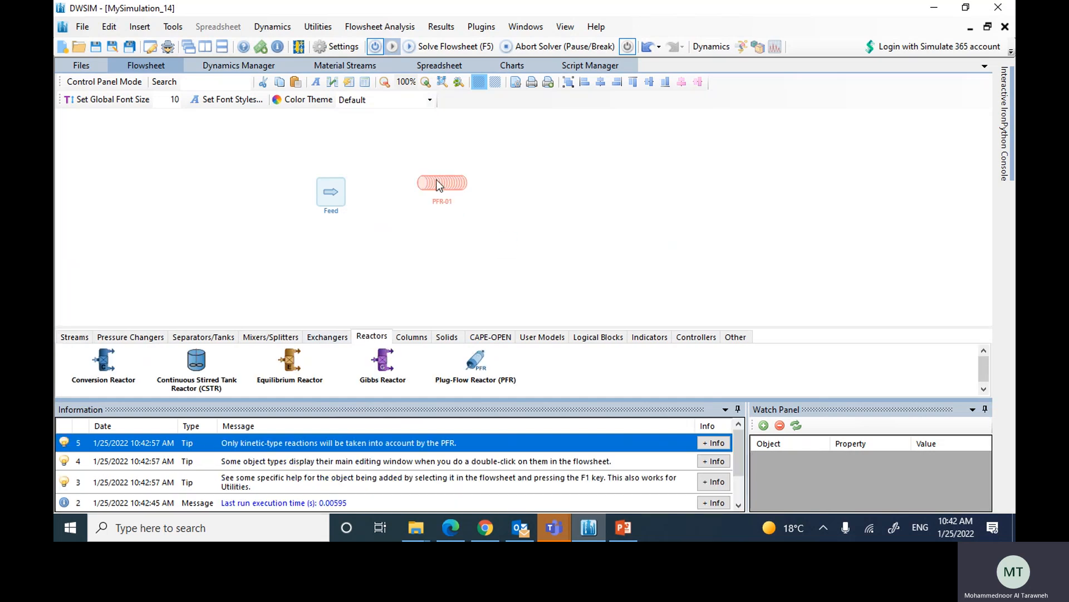
Step: Open the plug-flow reactor's properties and set its calculation mode to Isothermic
double_click(436, 179)
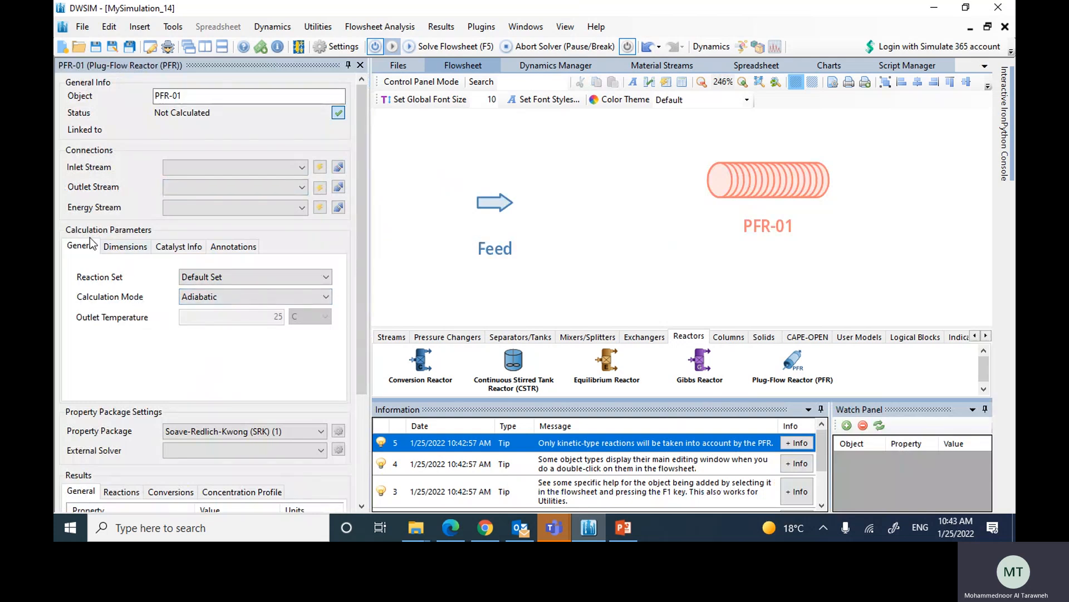
left_click(217, 296)
left_click(194, 311)
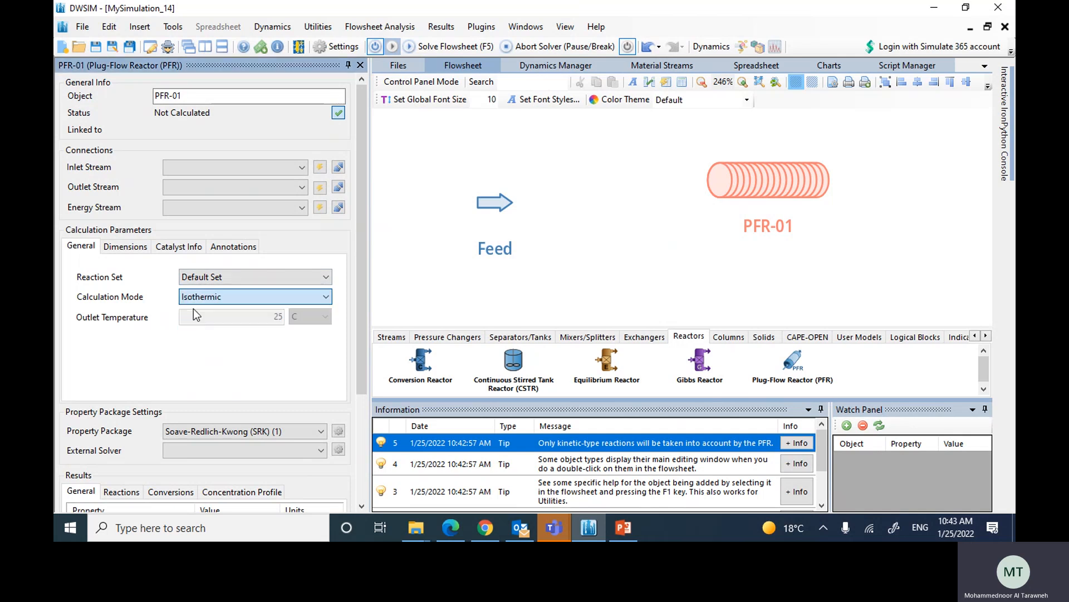
Step: Set the reactor volume to 0.0157 m3 and the reactor length to 2 m
left_click(121, 246)
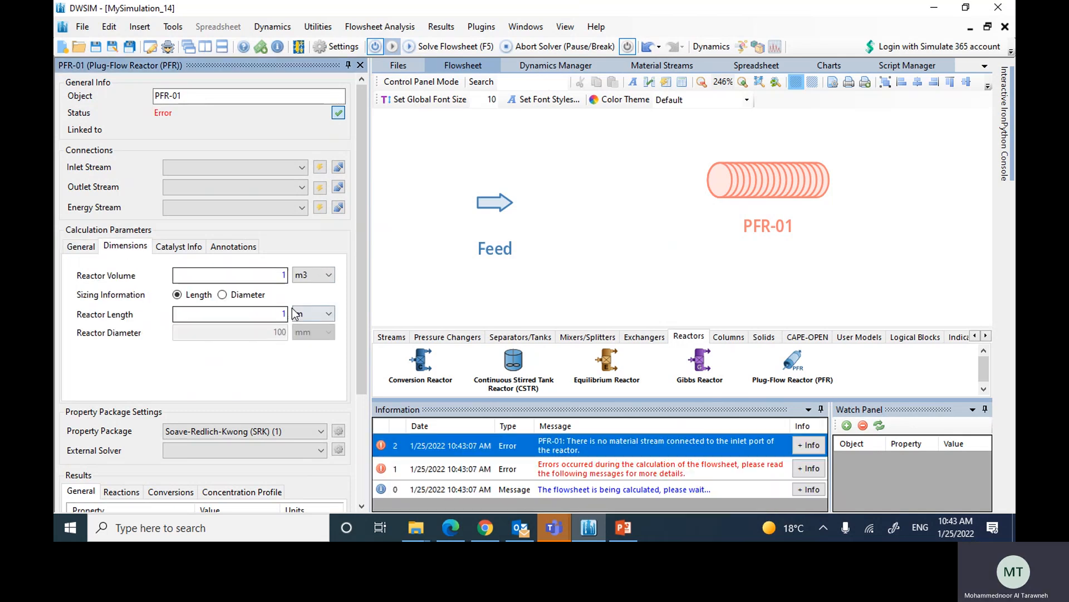
type("0.")
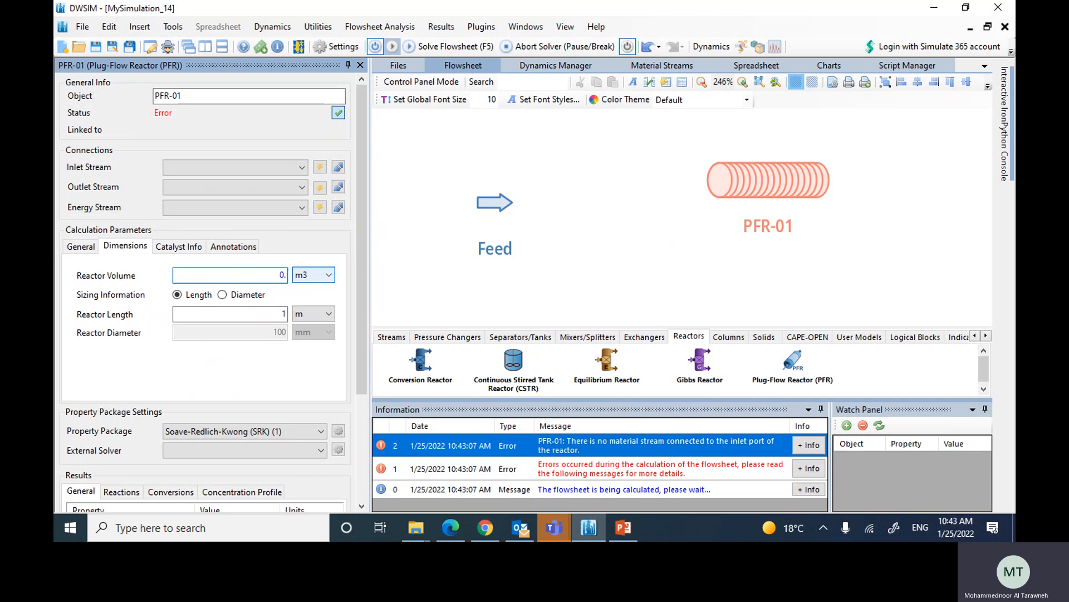
type("0157")
key("Return")
left_click(284, 314)
key("Return")
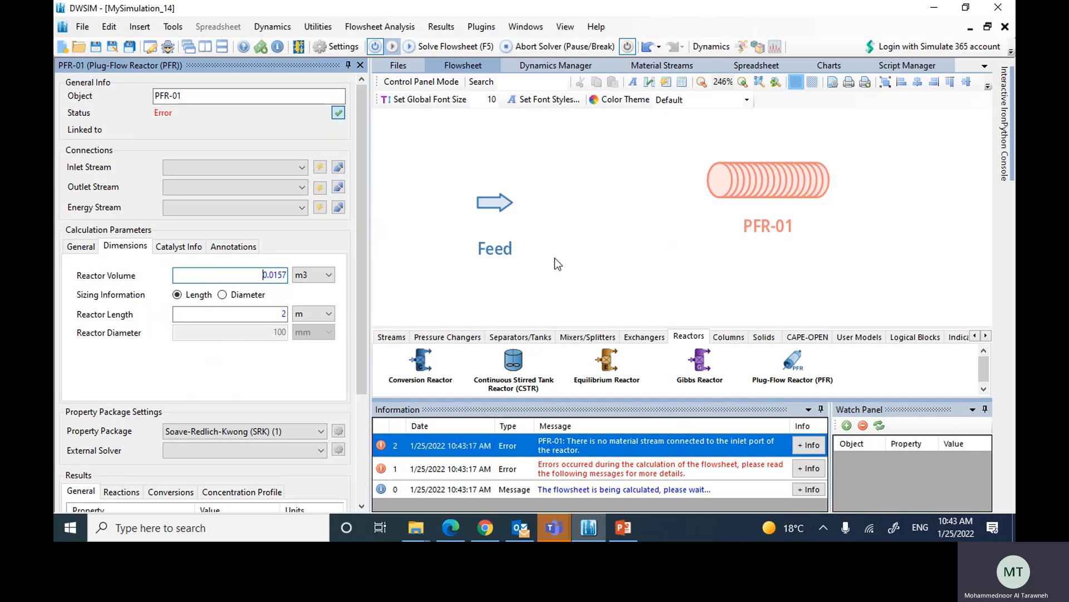
Step: Set the catalyst loading to 400 kg/m3, particle diameter to 2 mm and void fraction to 0.4, and close the reactor's properties
left_click(196, 251)
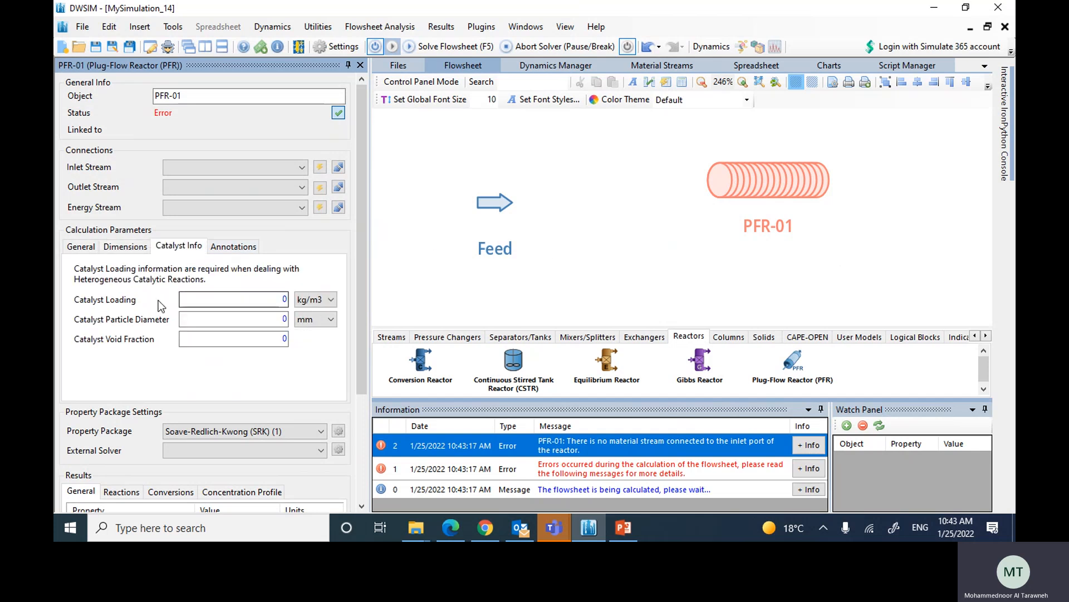
double_click(234, 299)
type("400")
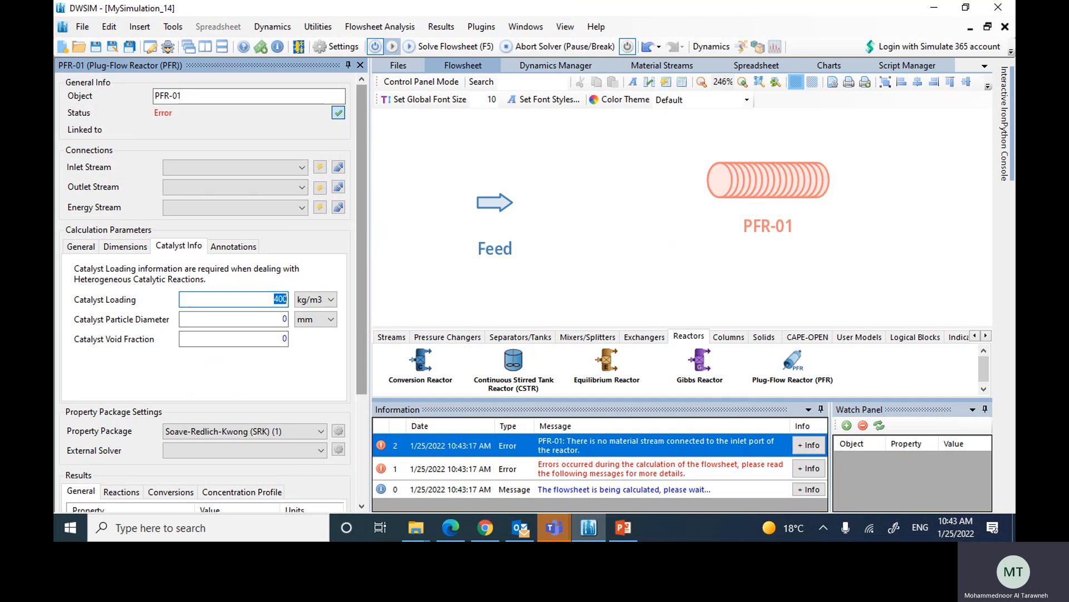
key("Return")
double_click(228, 319)
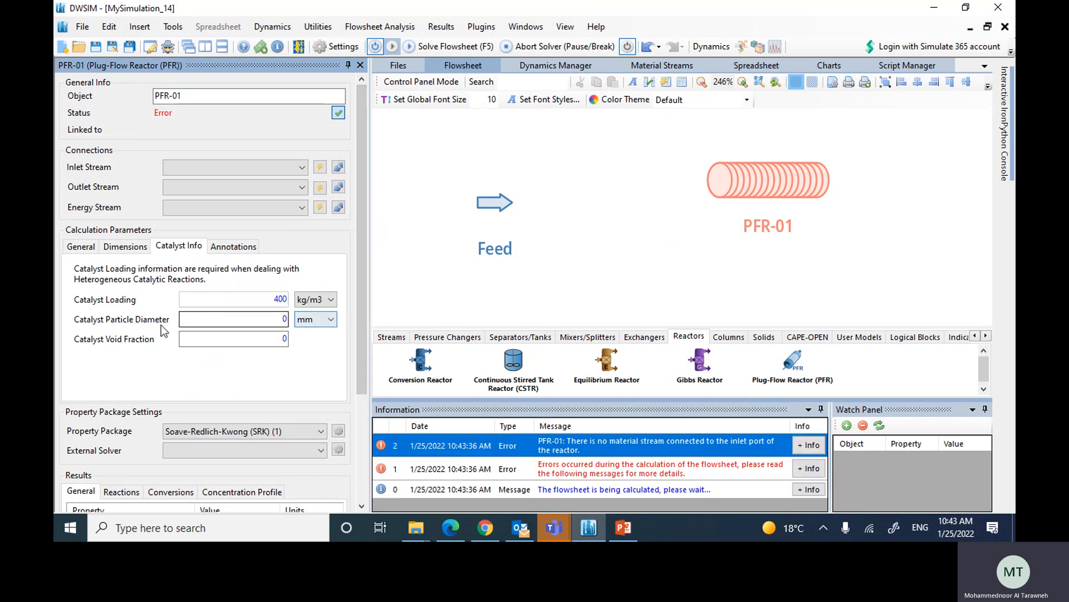
type("2")
key("Return")
double_click(286, 338)
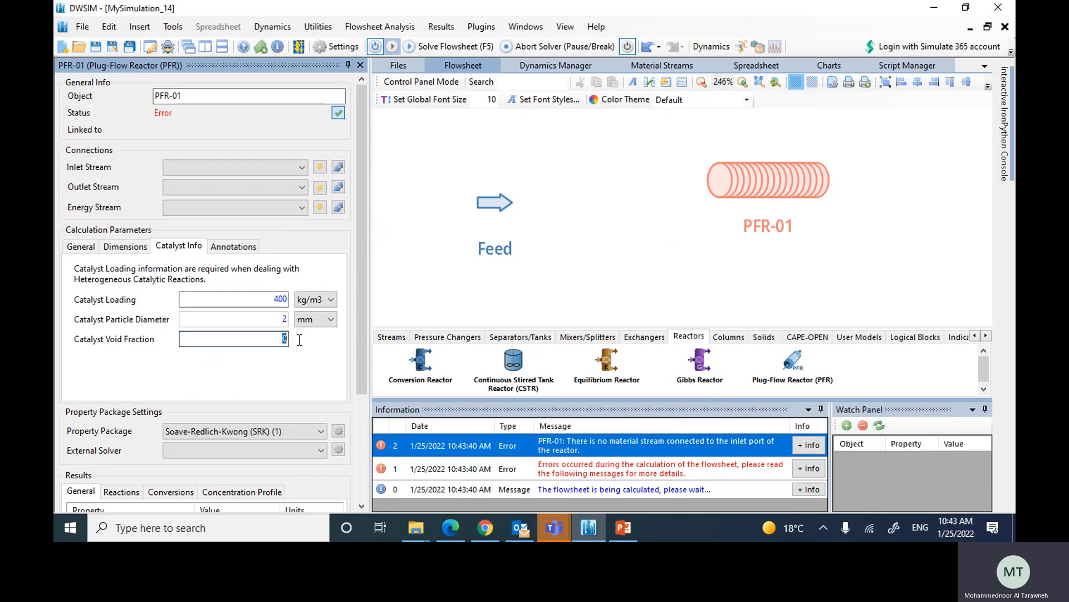
type("0.4")
key("Return")
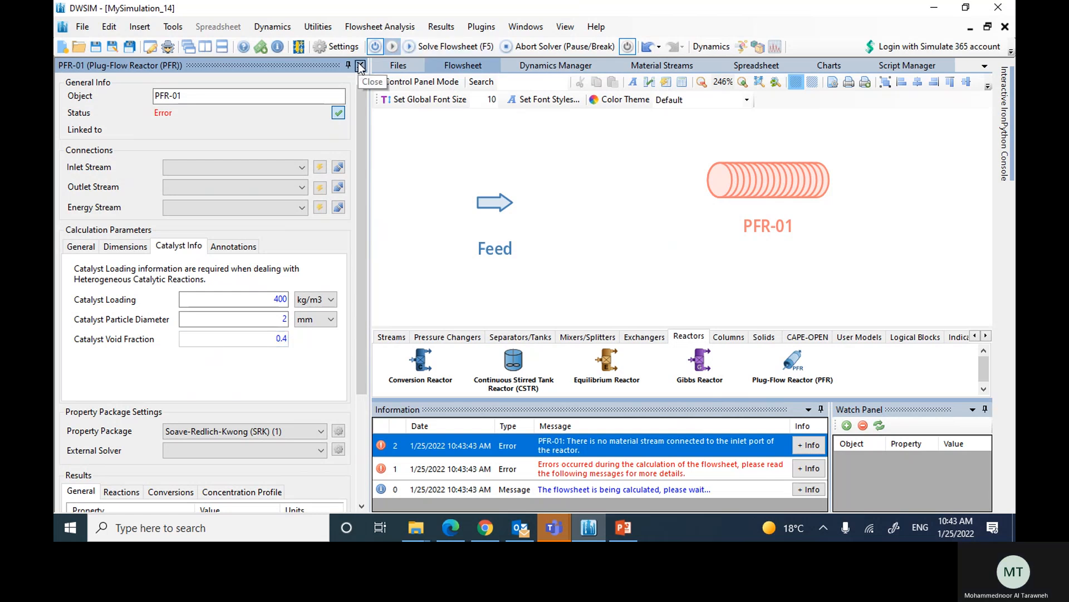
left_click(119, 246)
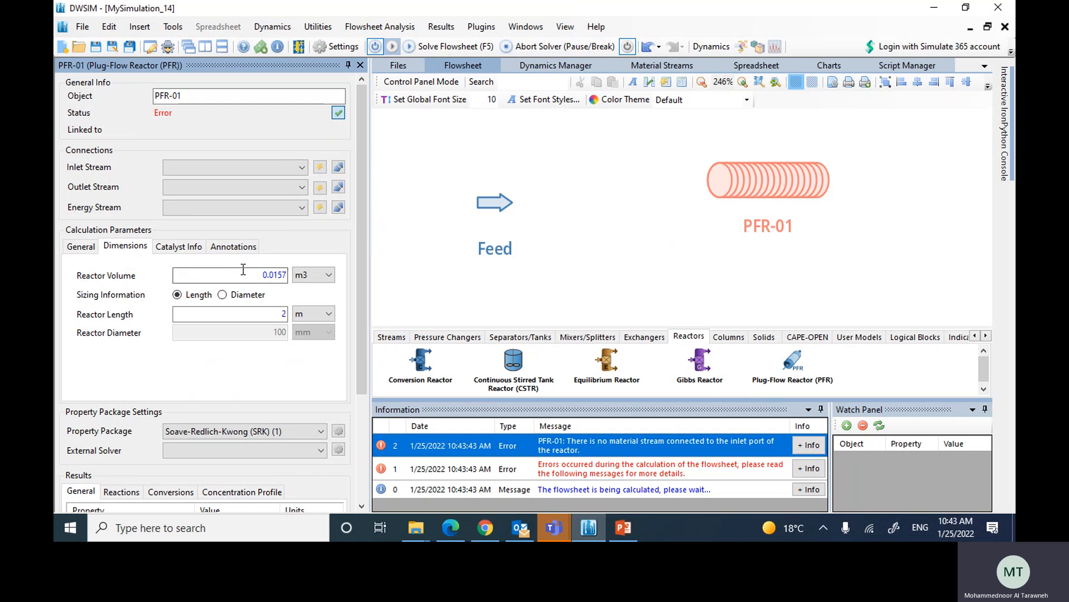
left_click(360, 66)
Step: Connect Feed as the reactor's inlet, create and connect its outlet and energy streams, and solve the flowsheet
left_click(430, 182)
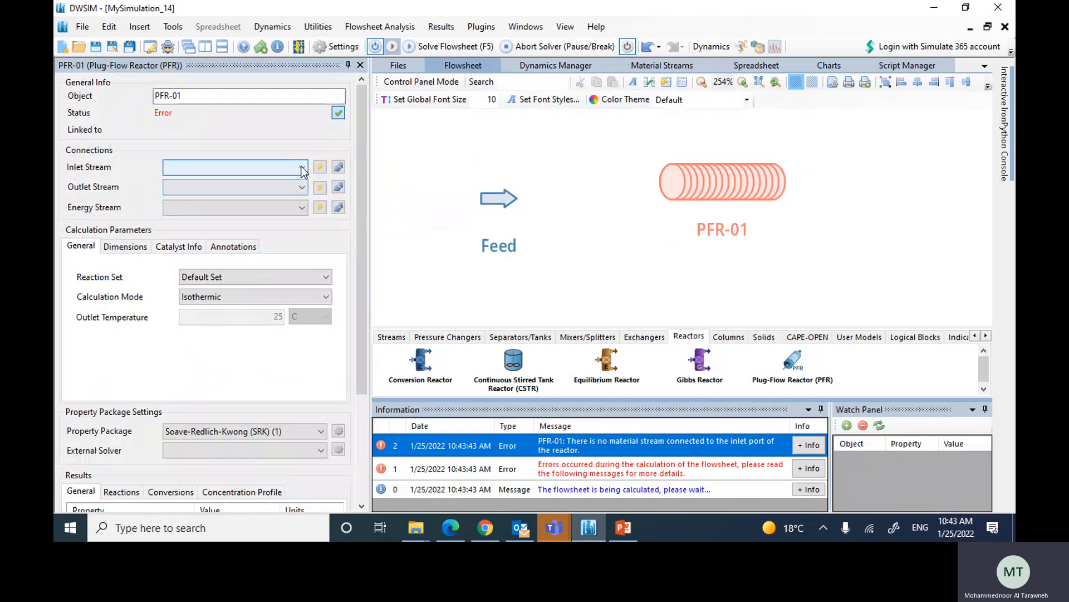
left_click(302, 167)
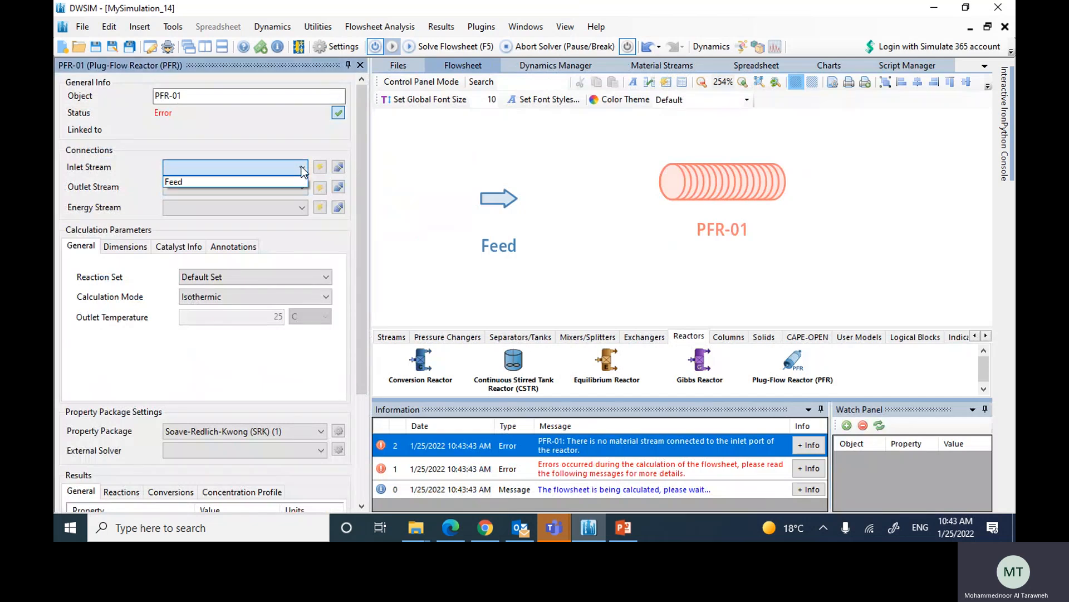
left_click(198, 182)
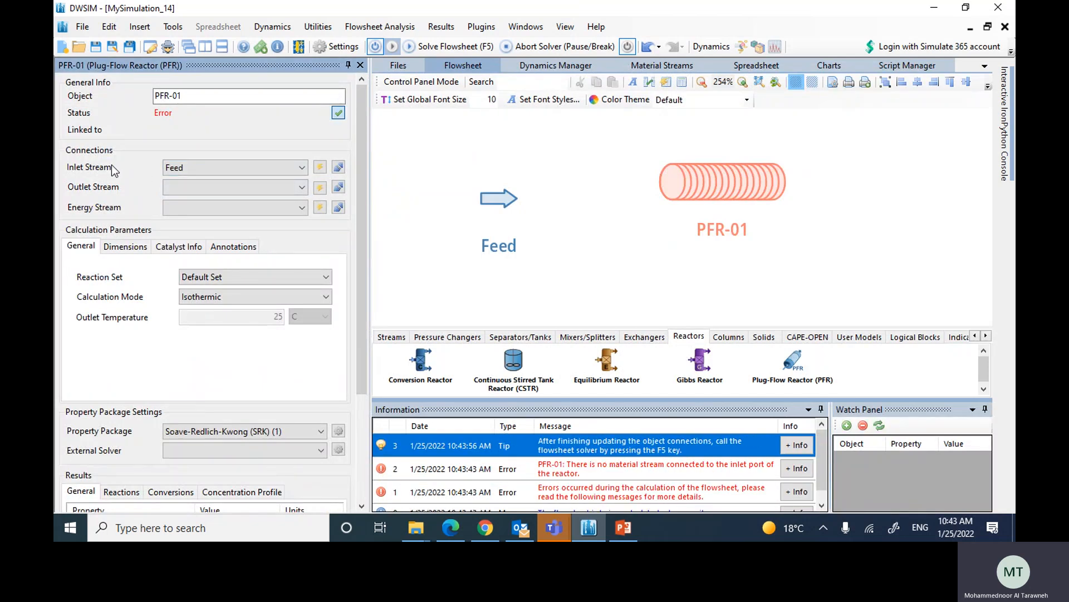
left_click(320, 189)
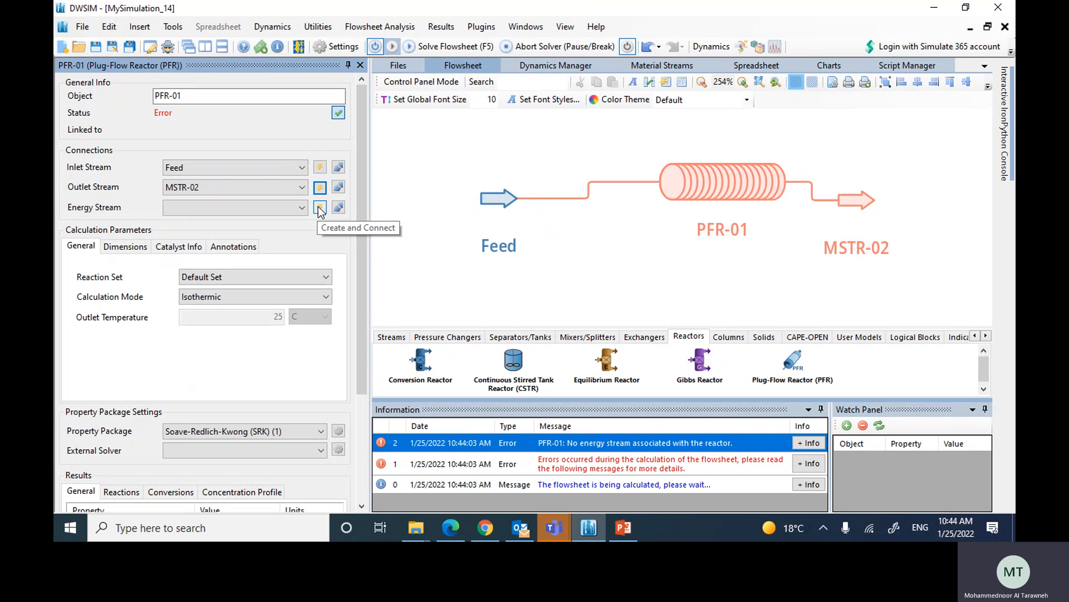
left_click(320, 208)
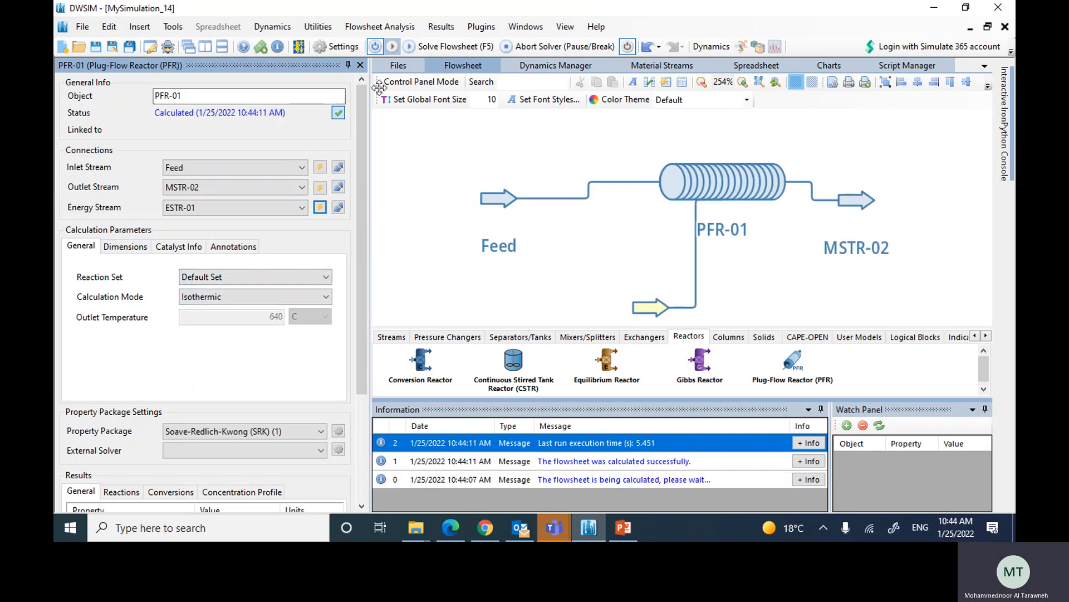
left_click(360, 65)
left_click(410, 47)
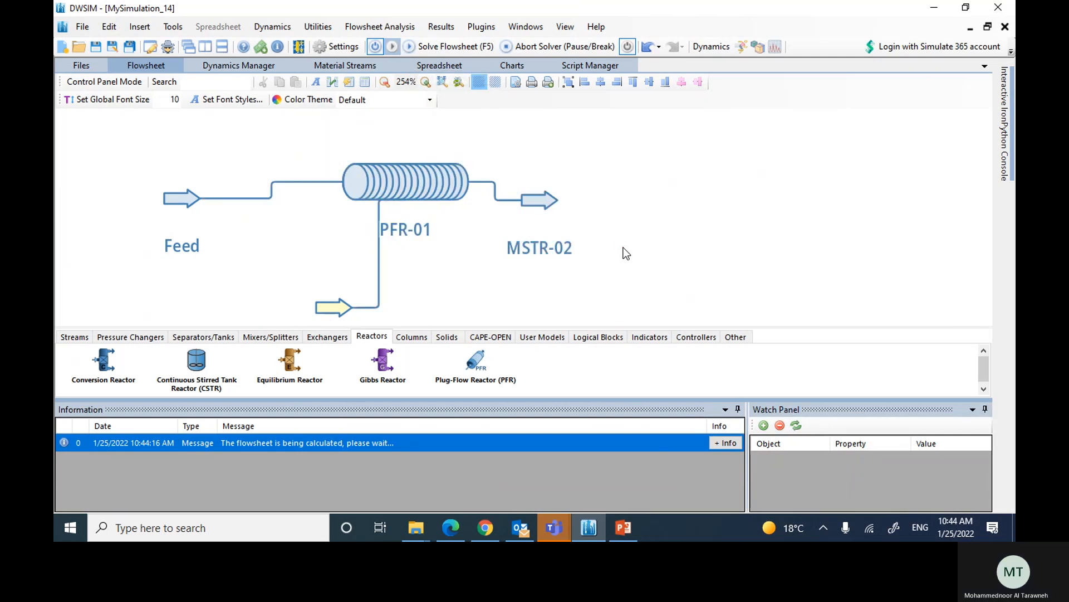
Step: Review the reactor's general results, reaction results and compound conversions
left_click(422, 181)
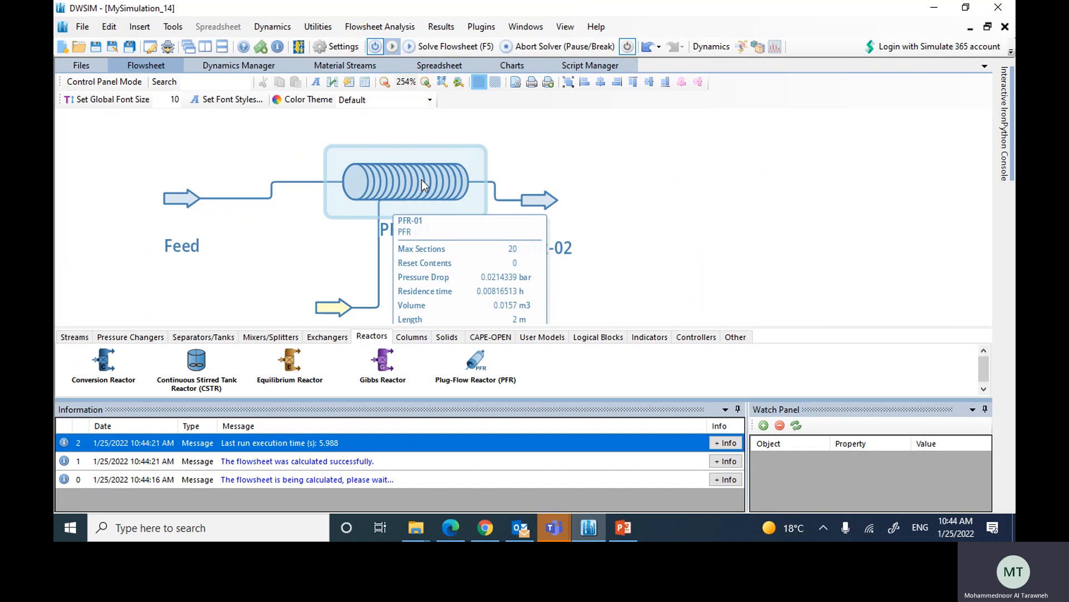
left_click_drag(366, 147, 359, 256)
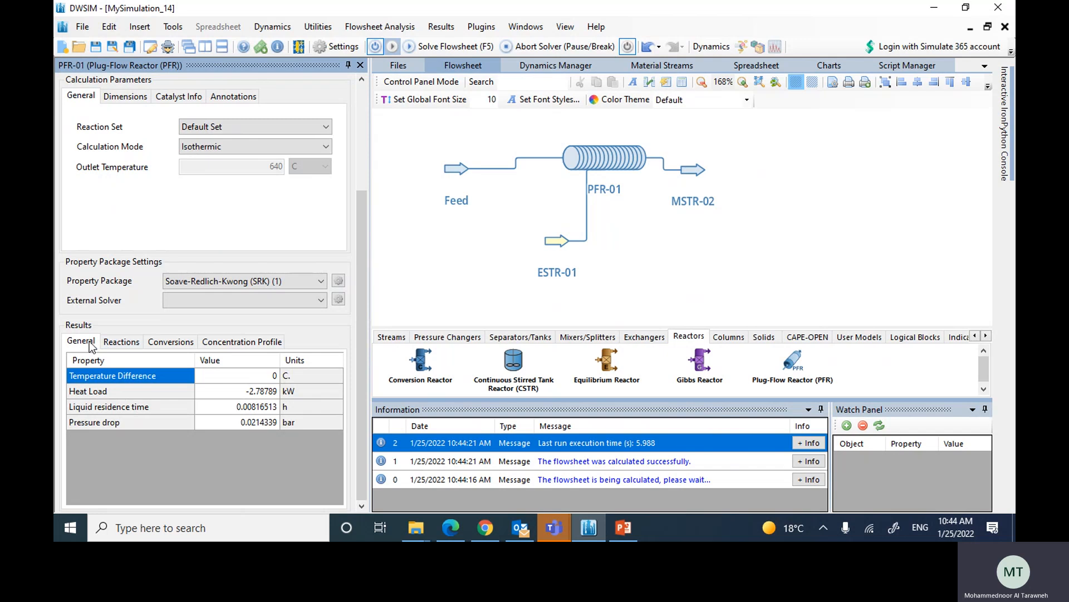
left_click(120, 342)
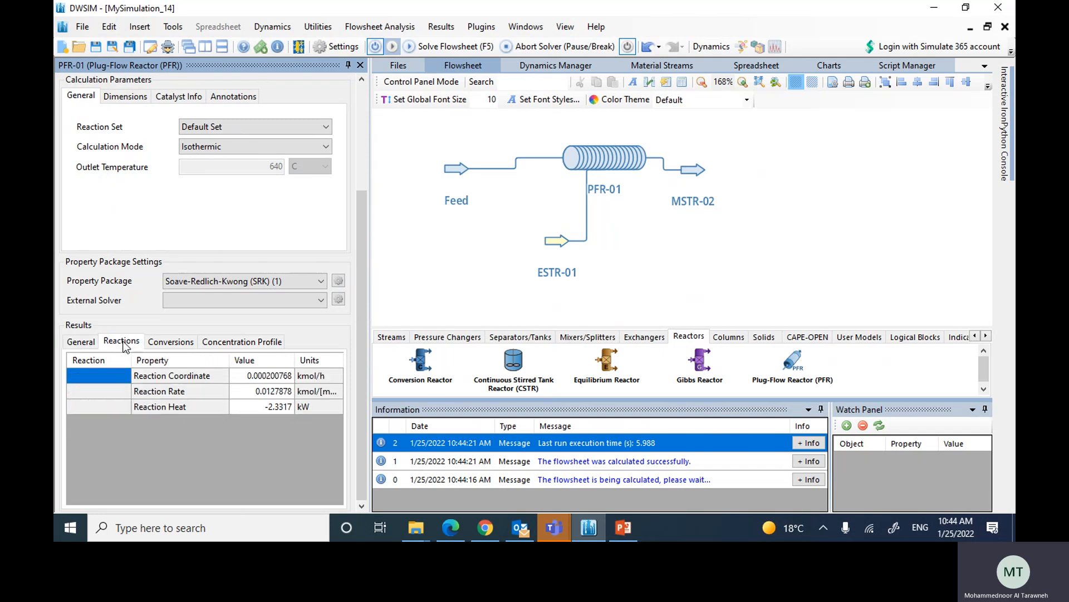
left_click(170, 344)
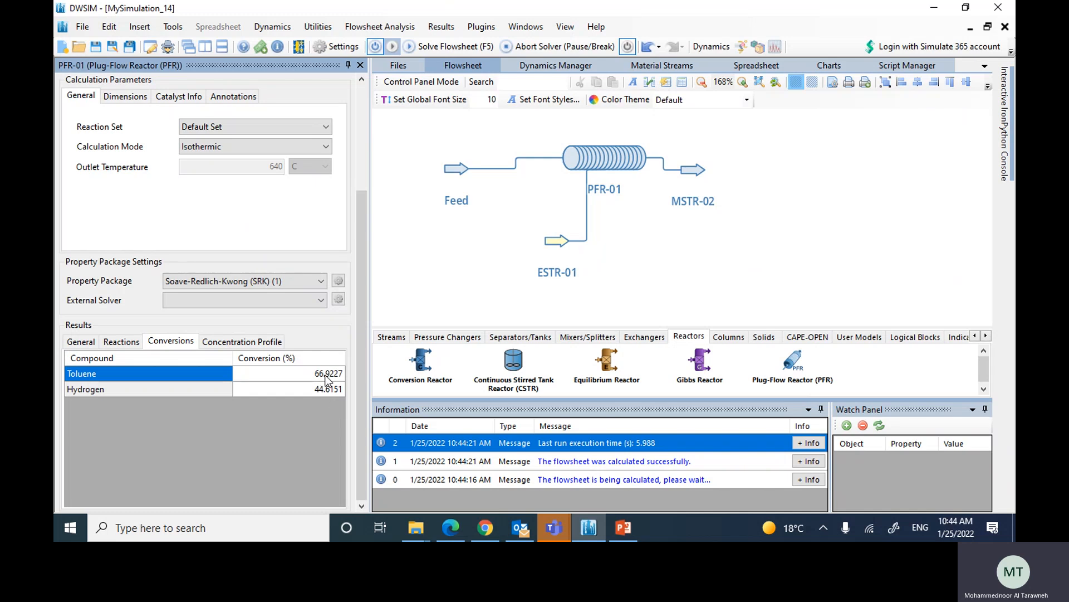
Step: View the reactor's concentration profile chart in a separate window, examine the curves along the reactor length, and close the chart
left_click(217, 347)
right_click(232, 365)
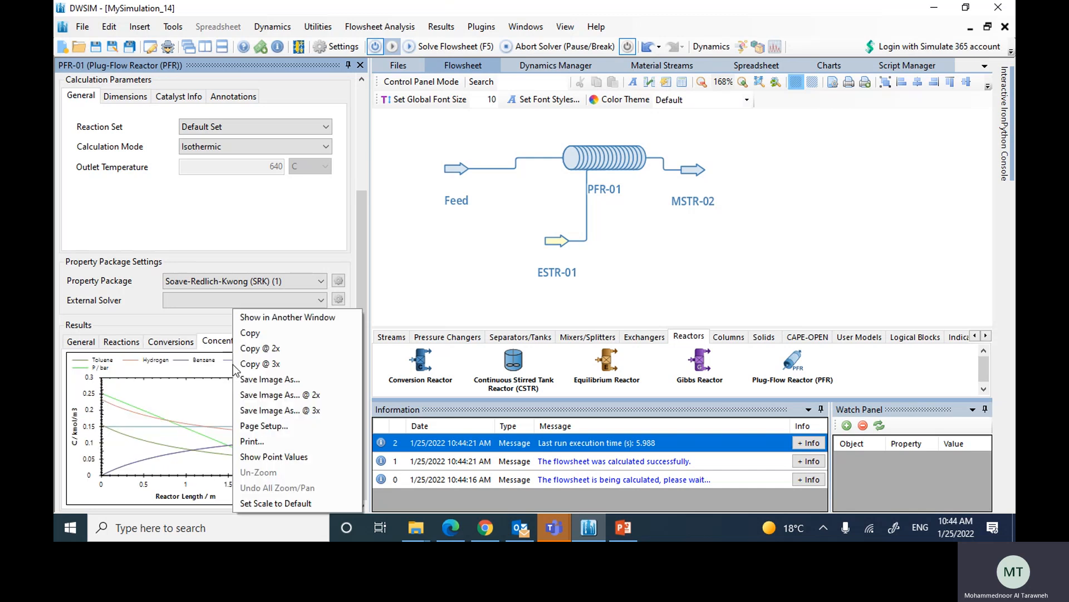
left_click(269, 320)
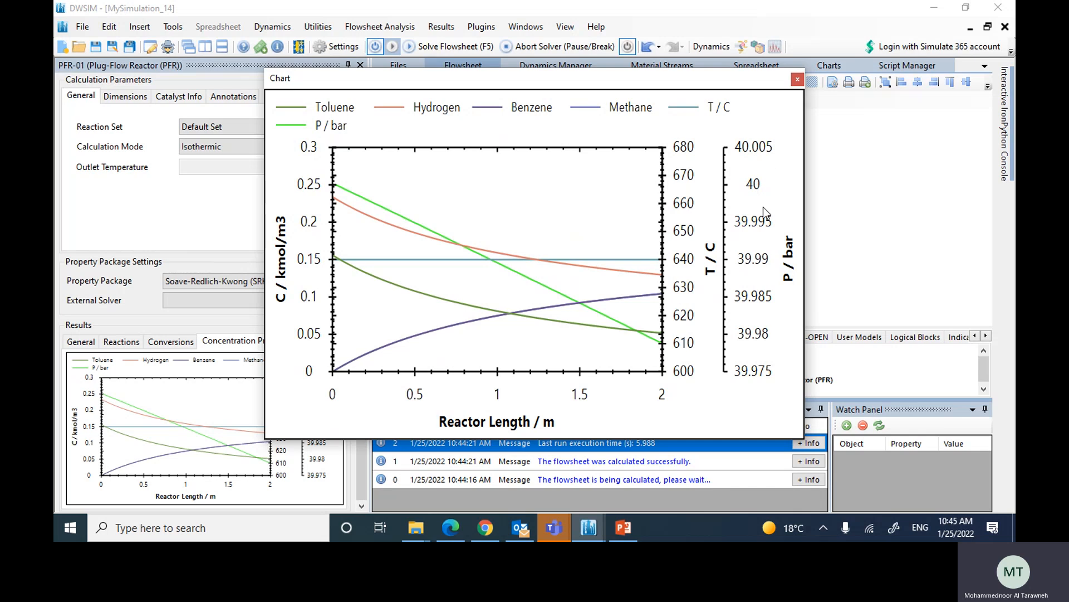
left_click(798, 80)
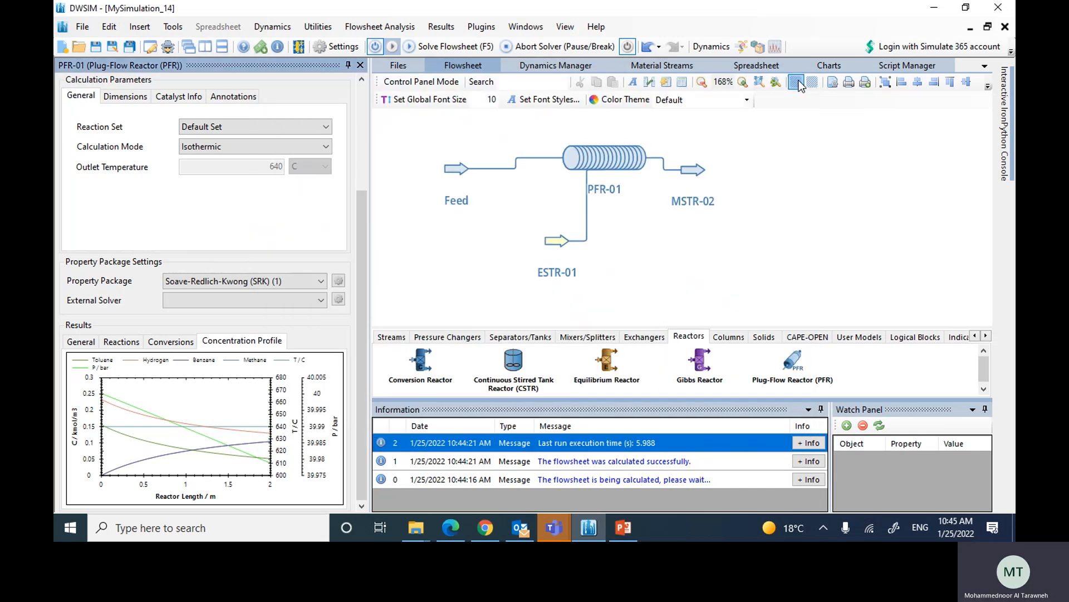
Step: Inspect the compound mole fractions of the reactor's outlet stream
left_click(692, 176)
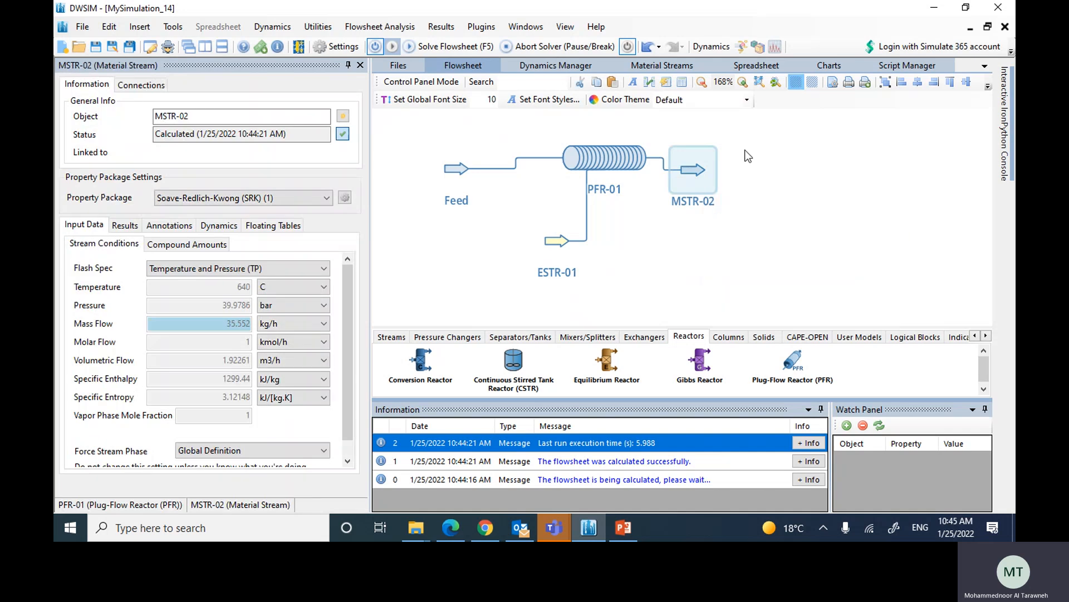
left_click(198, 245)
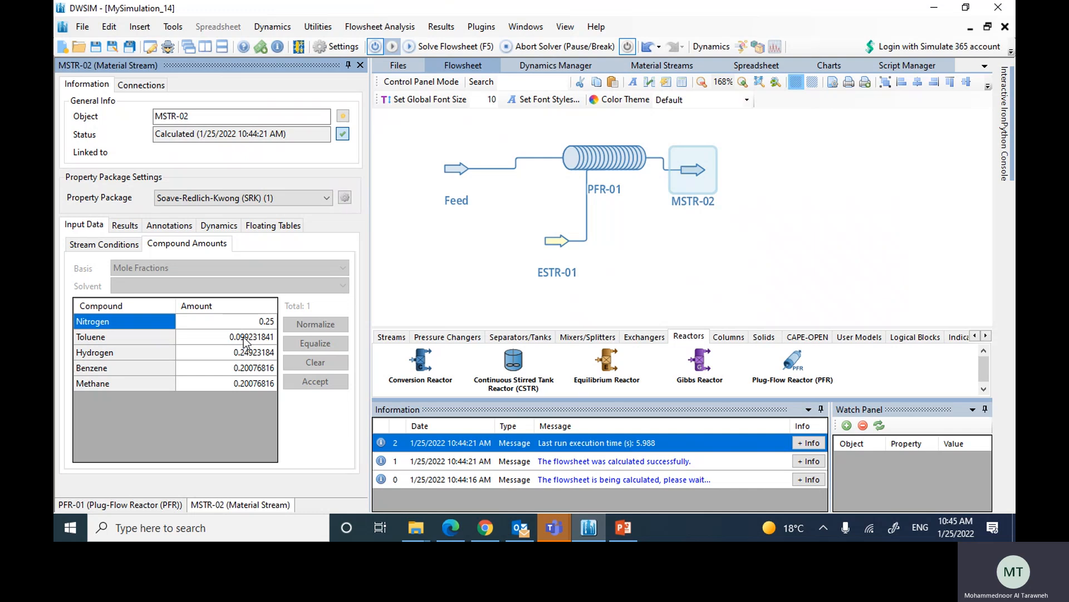
mouse_move(590, 162)
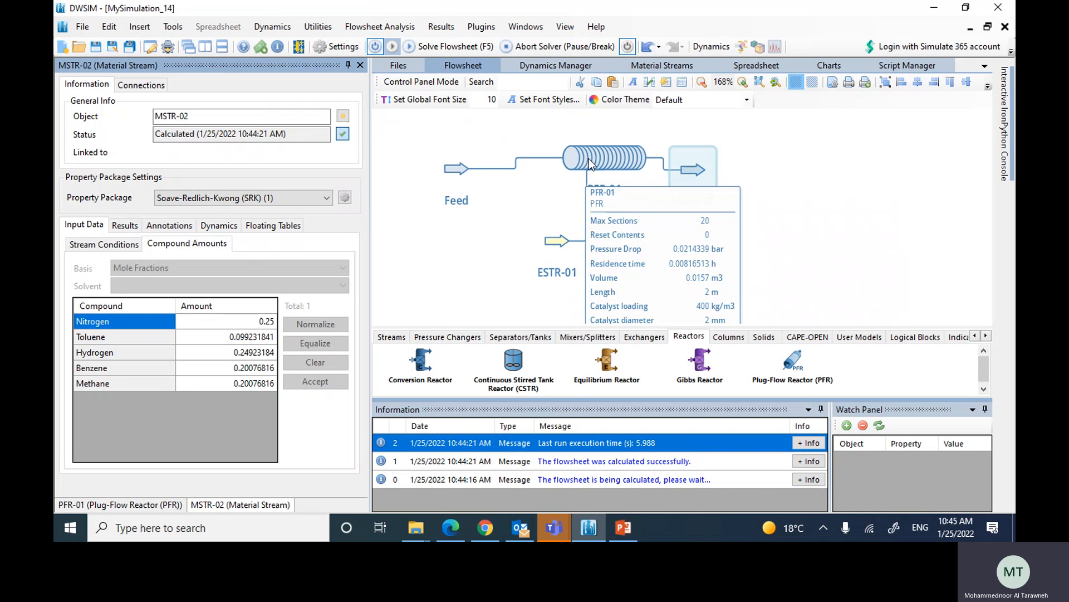
left_click(769, 162)
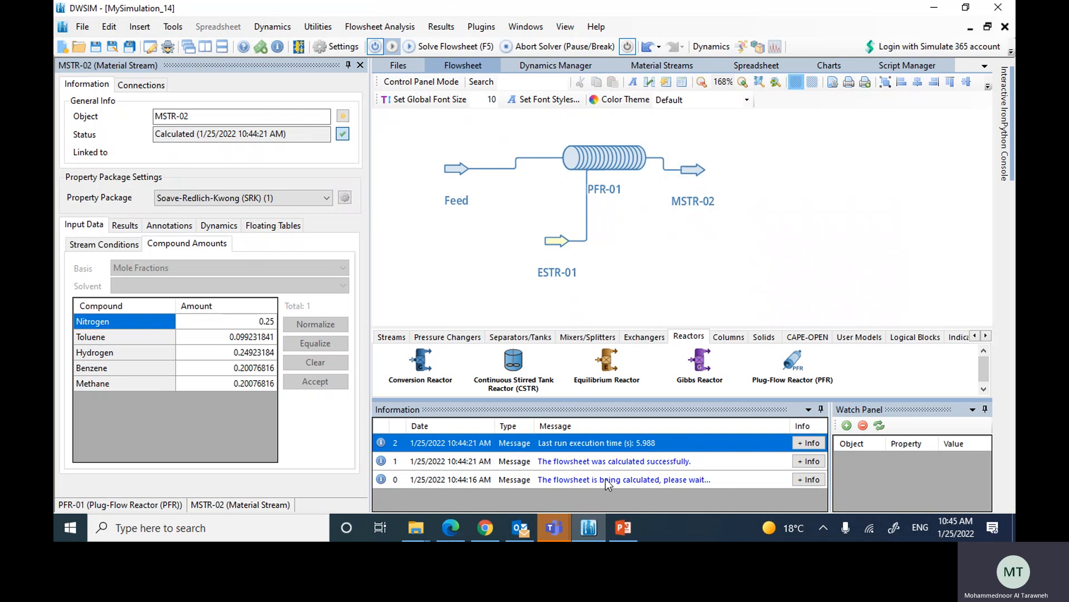
mouse_move(489, 532)
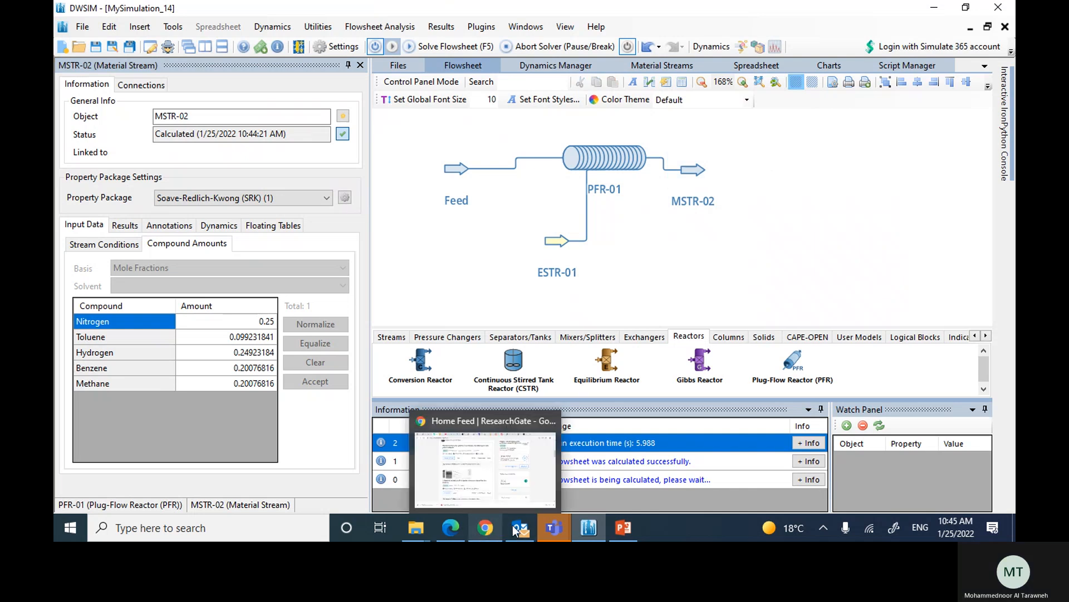
mouse_move(554, 529)
left_click(600, 449)
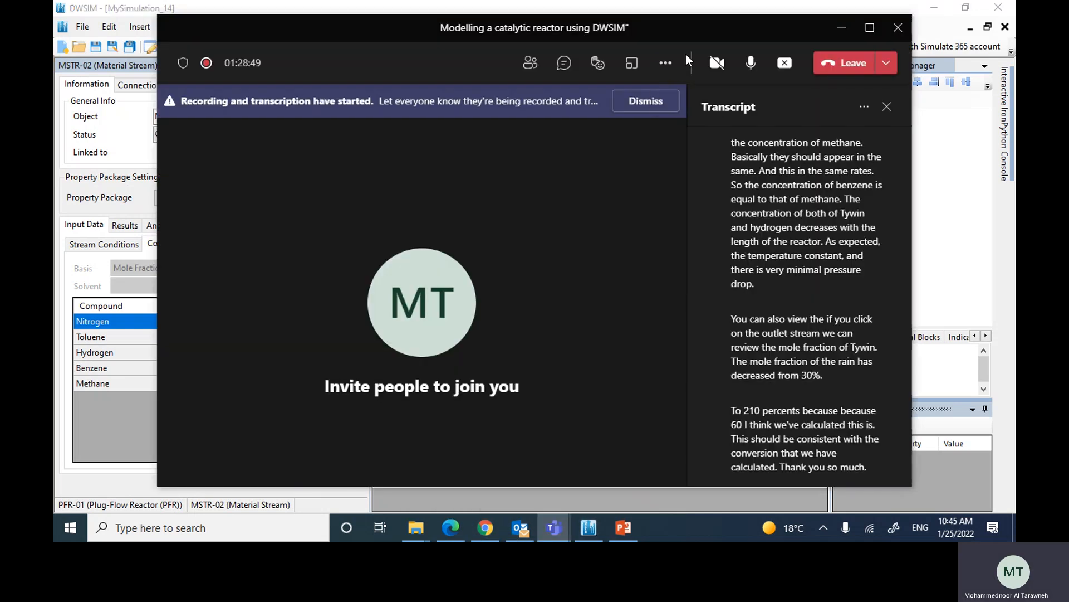
left_click(666, 62)
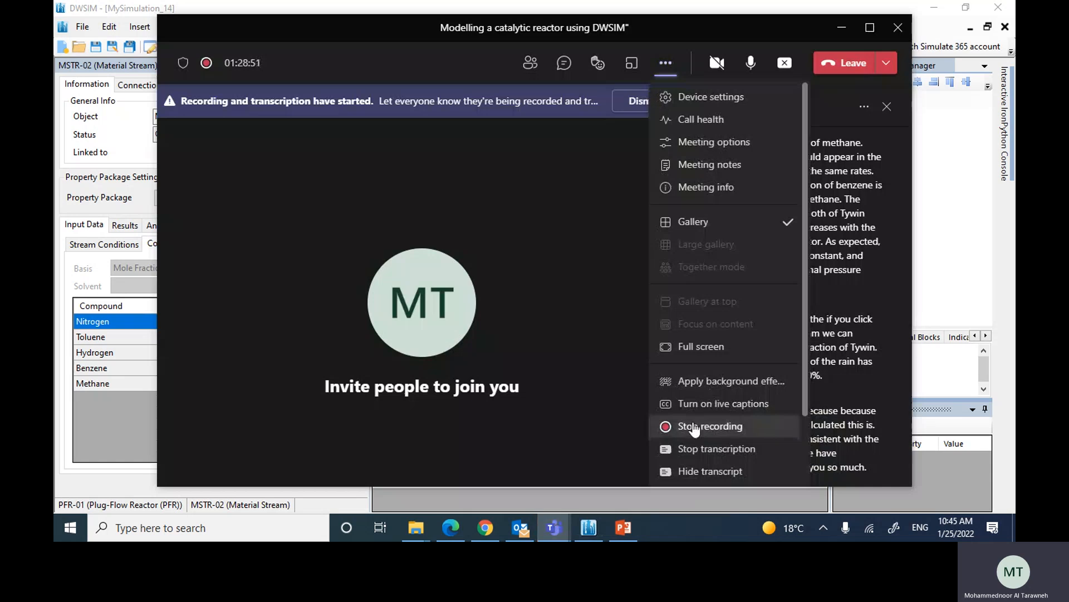